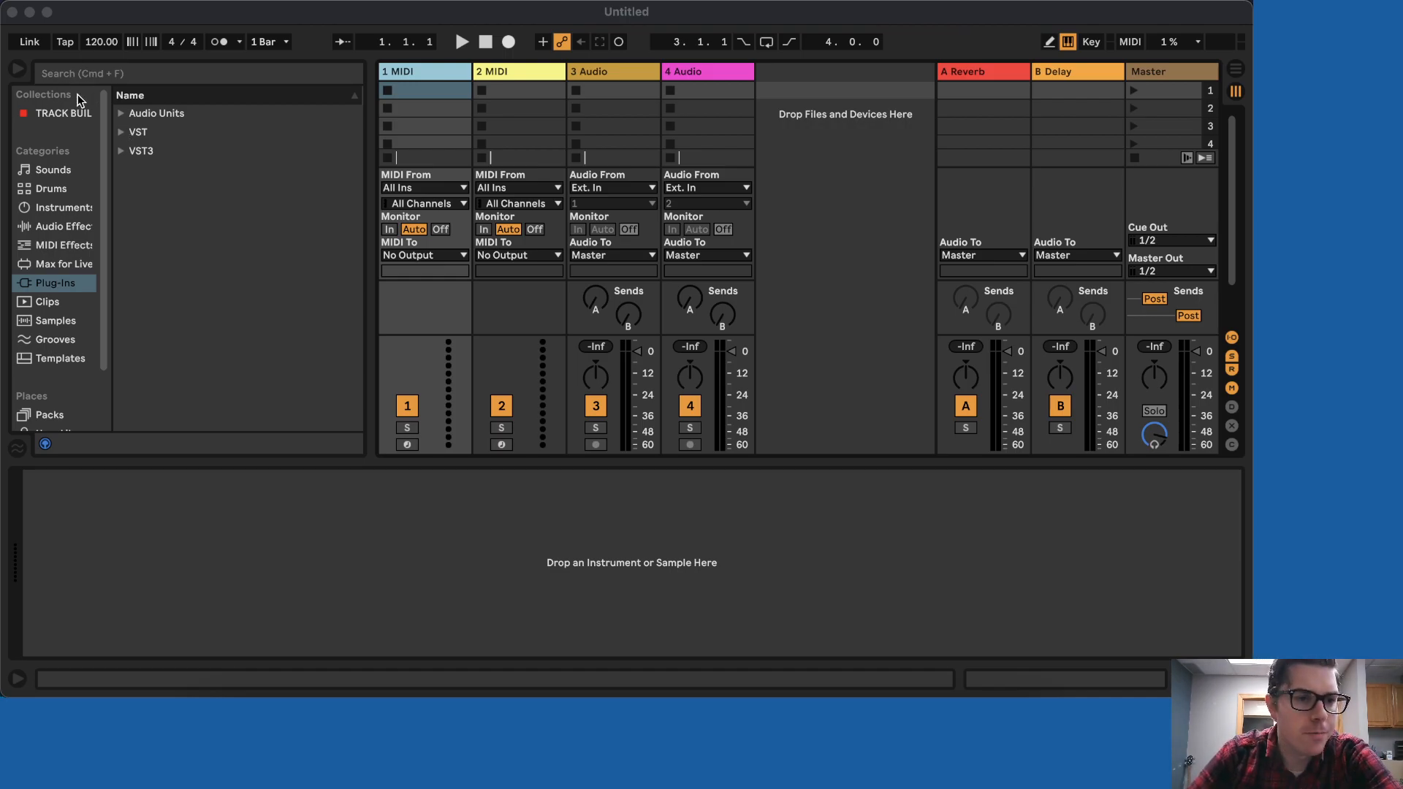
# - Switch from Ableton Live to Google Chrome, showing the Pexels brick wall photo page
pyautogui.click(322, 705)
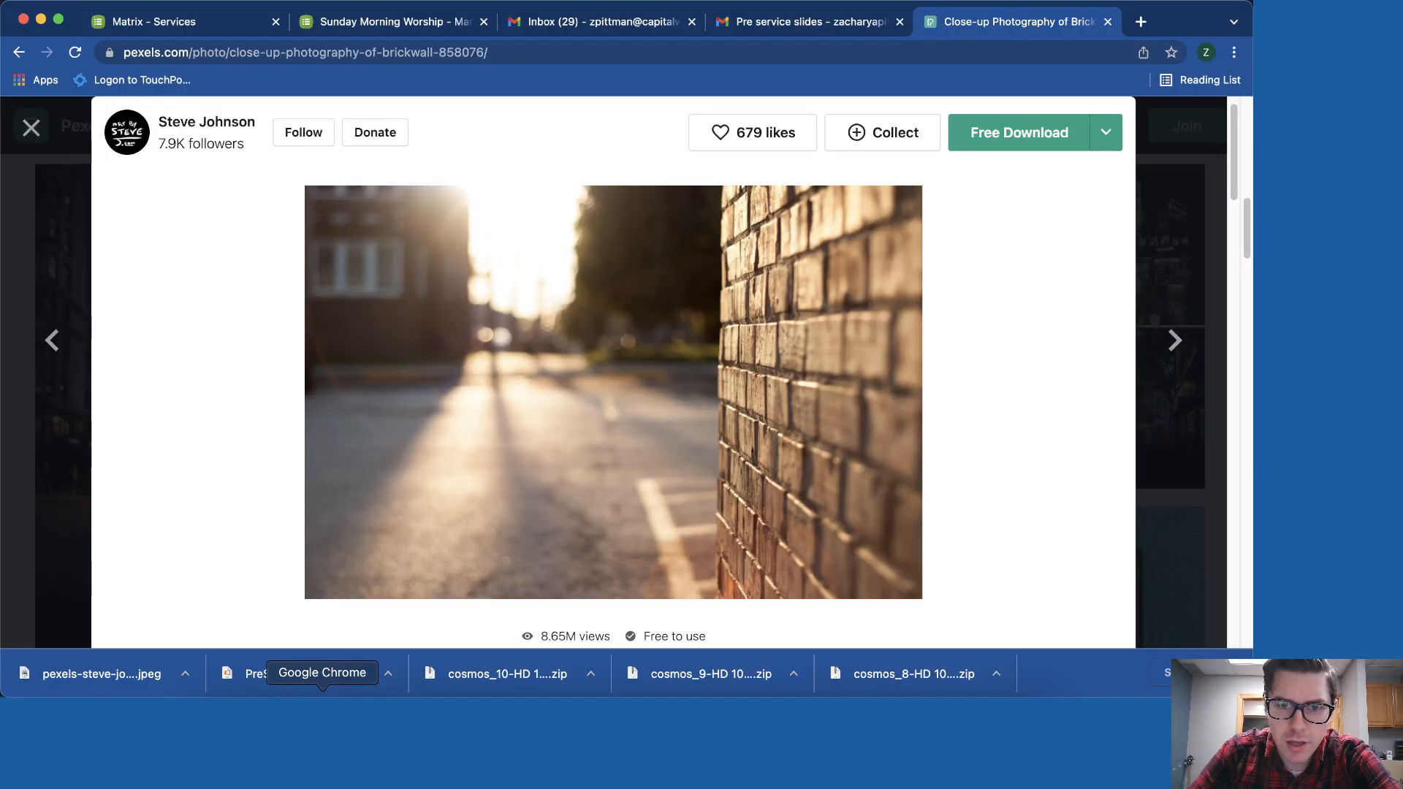
# - In the Sunday Morning Worship plan, select Raise A Hallelujah from the order
pyautogui.click(375, 27)
pyautogui.scroll(3, 387, 336)
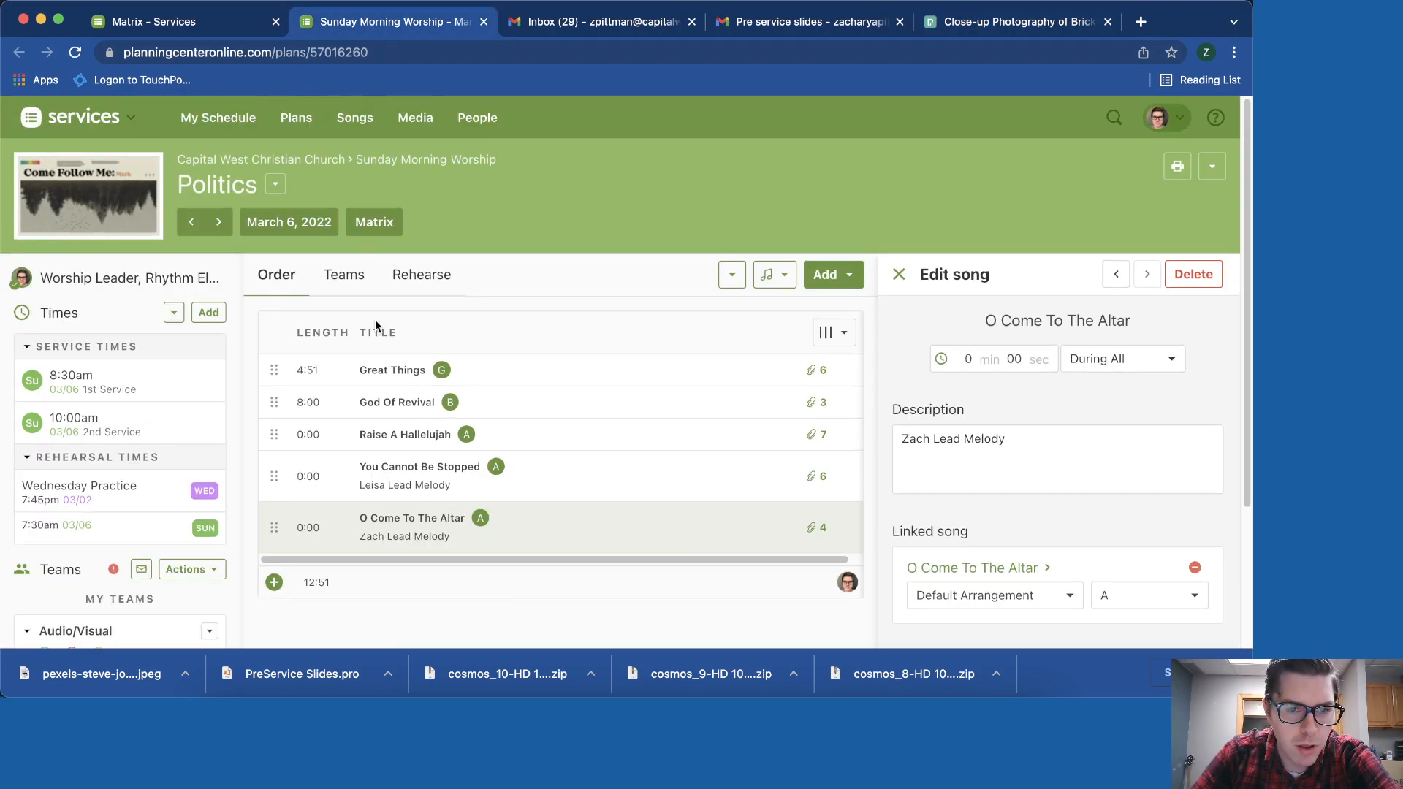
pyautogui.scroll(-3, 377, 325)
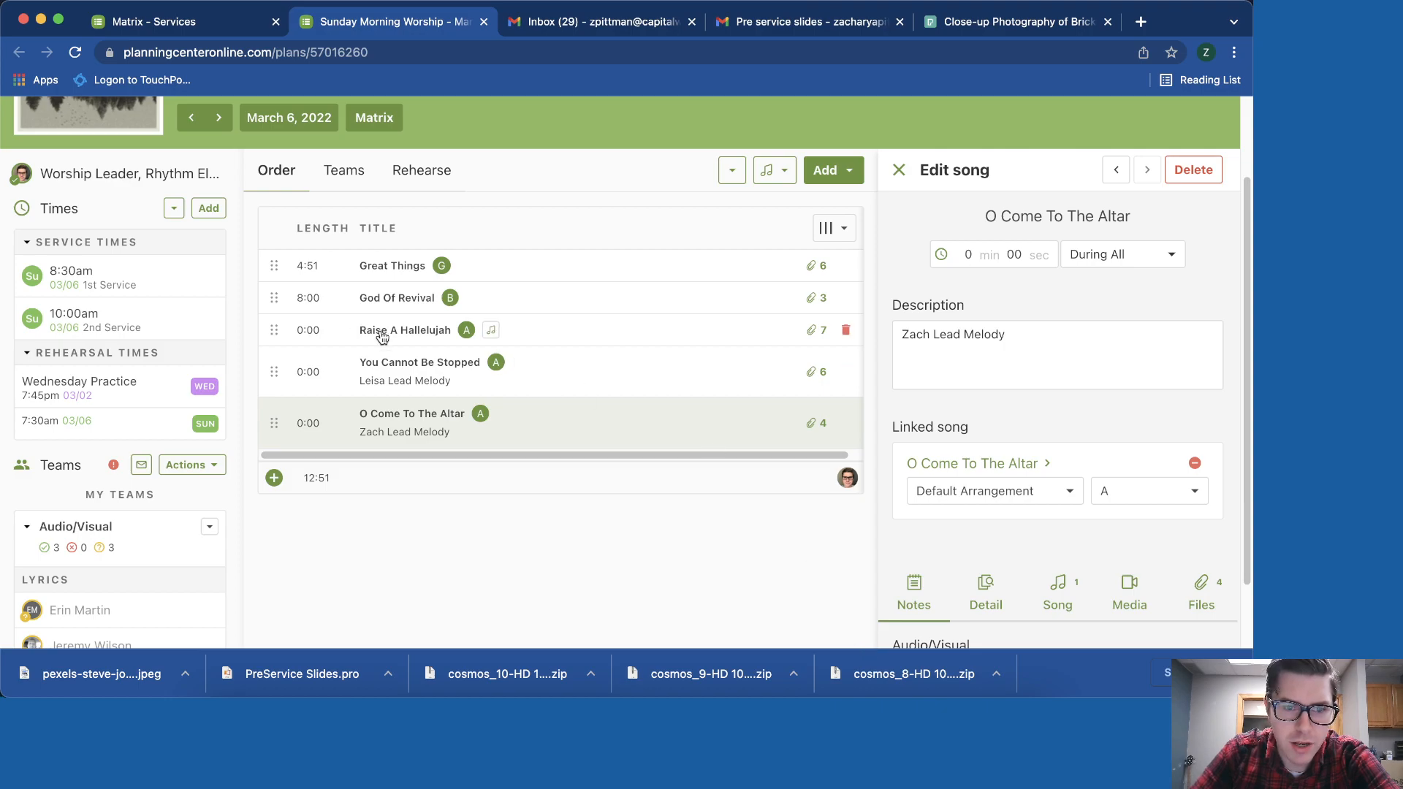
pyautogui.click(382, 336)
pyautogui.scroll(-4, 1125, 460)
# - Check the song's attached files and open its Default Arrangement page
pyautogui.click(1200, 326)
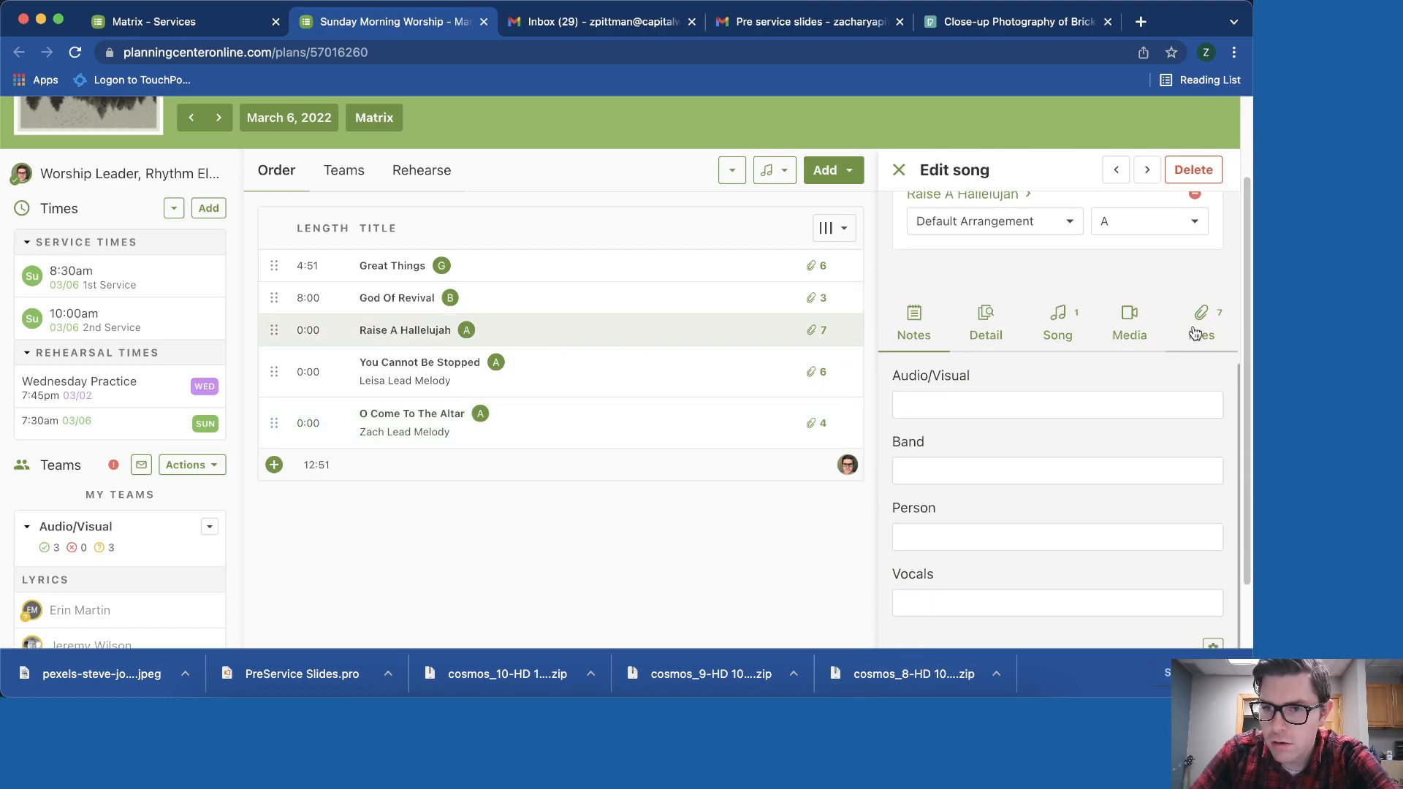
pyautogui.scroll(-2, 1060, 465)
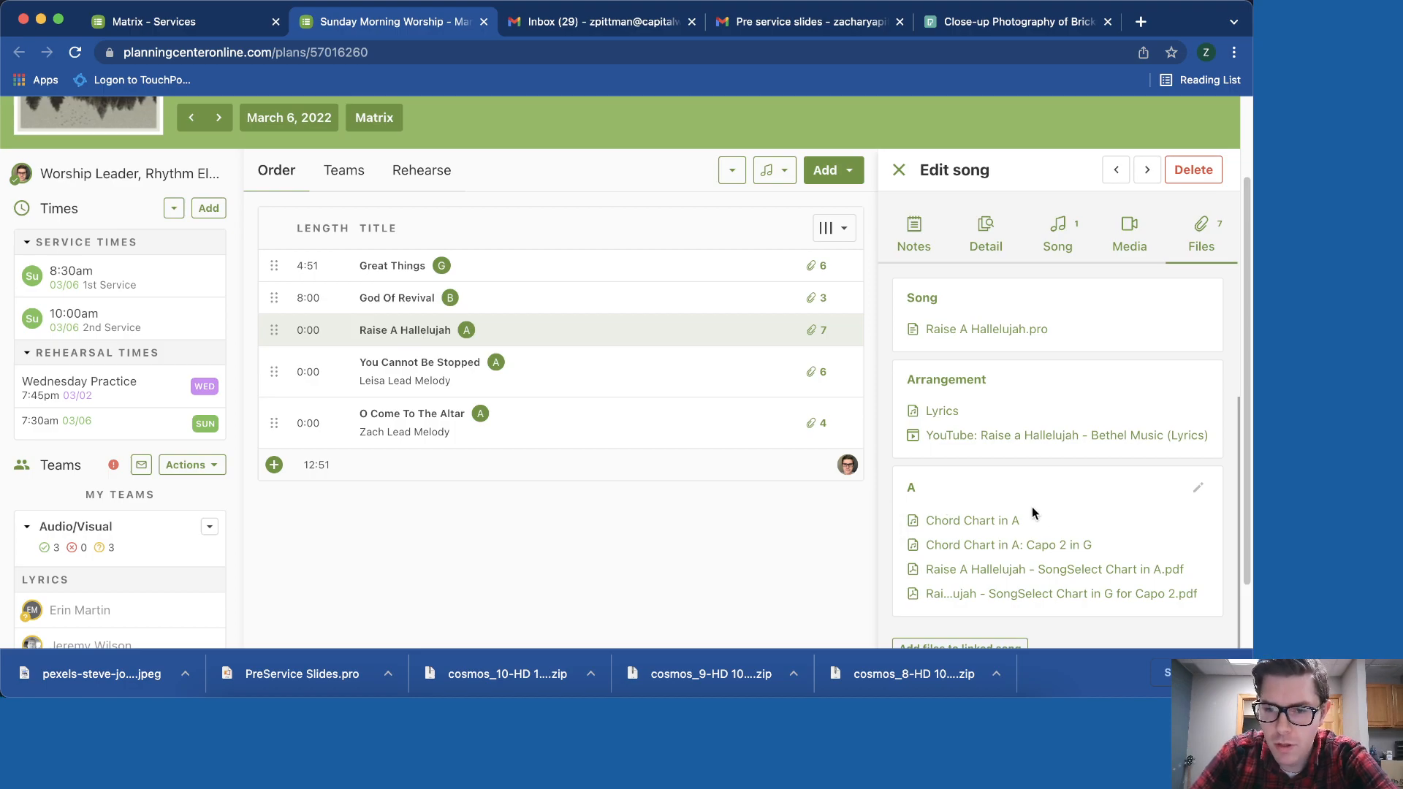
pyautogui.click(1058, 235)
pyautogui.click(932, 588)
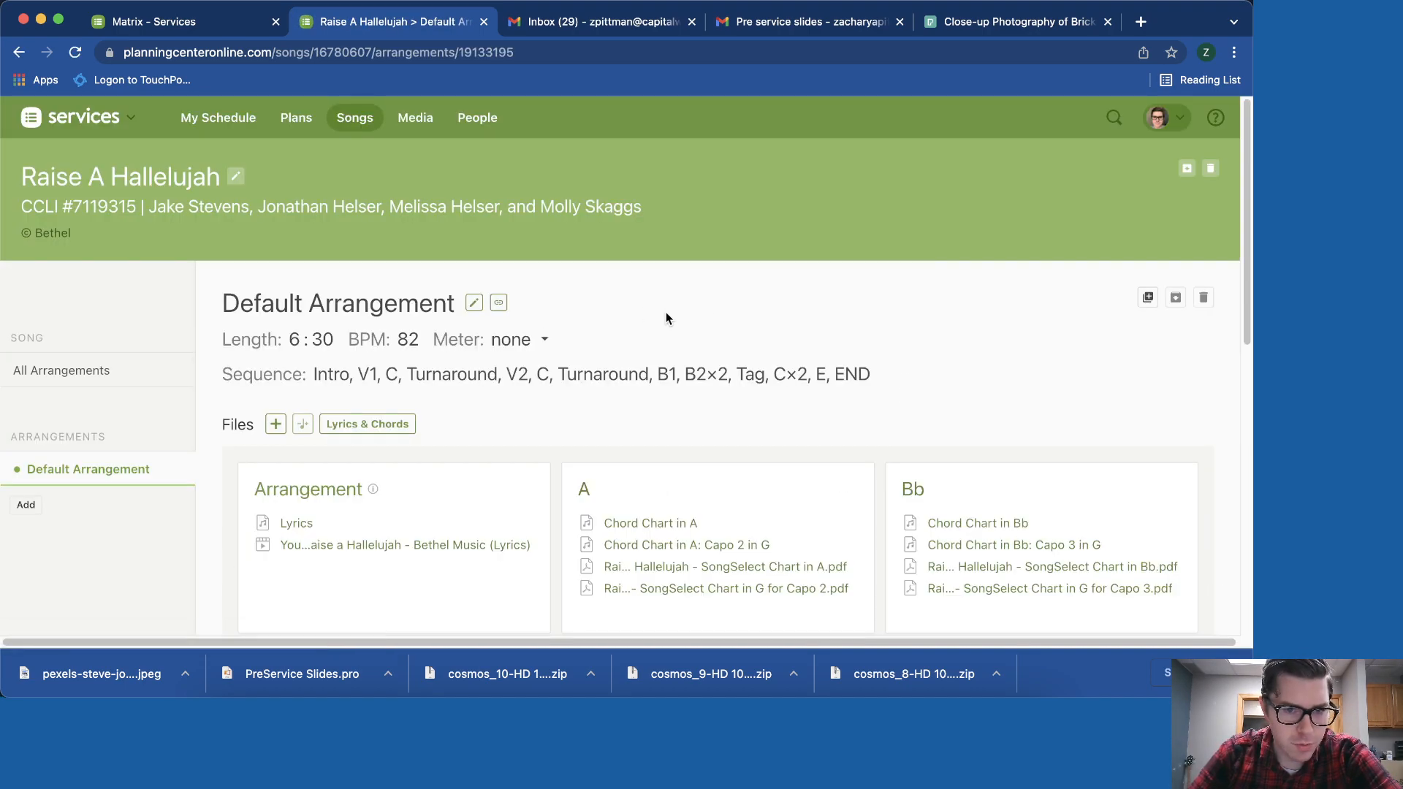
# - Change the Default Arrangement's meter from none to 4/4
pyautogui.click(530, 341)
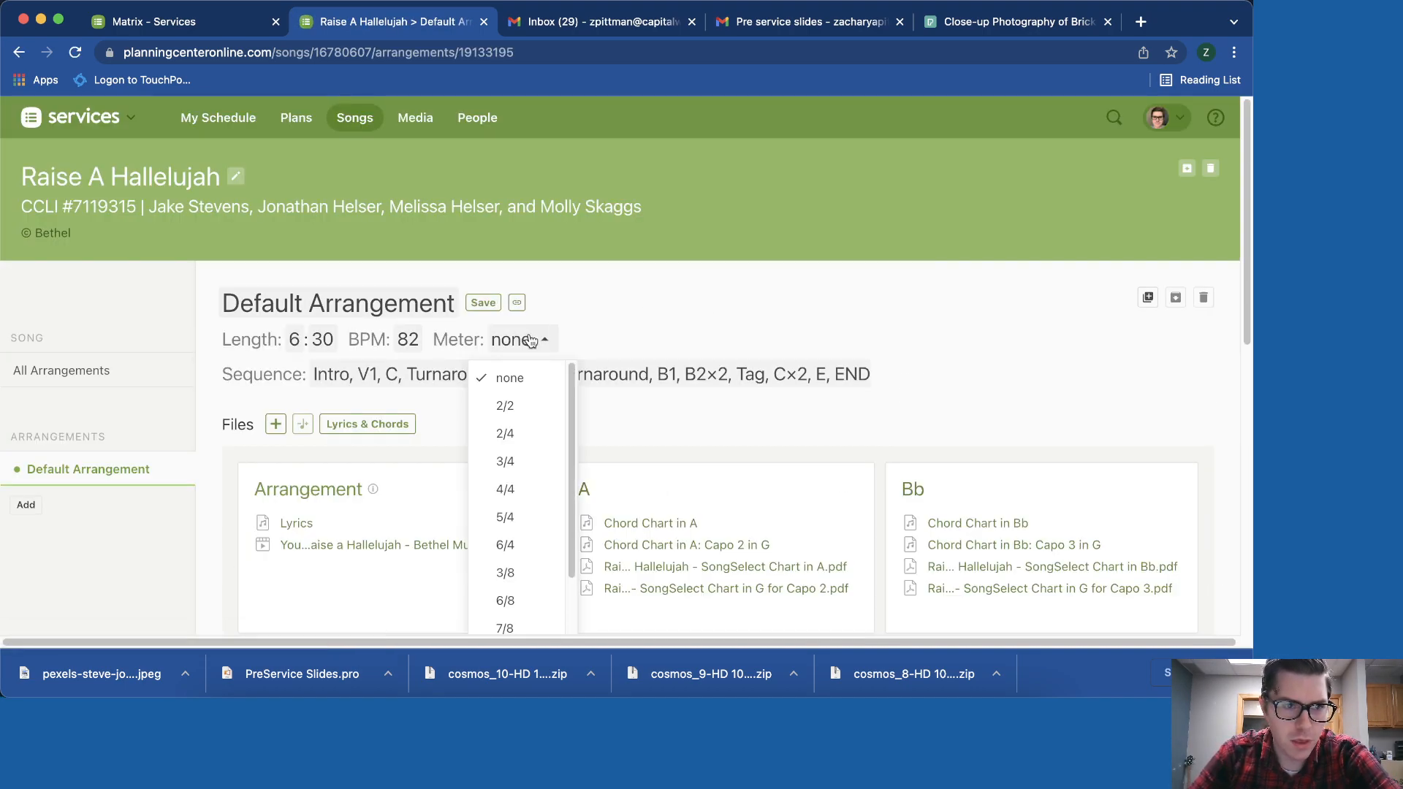
pyautogui.click(524, 488)
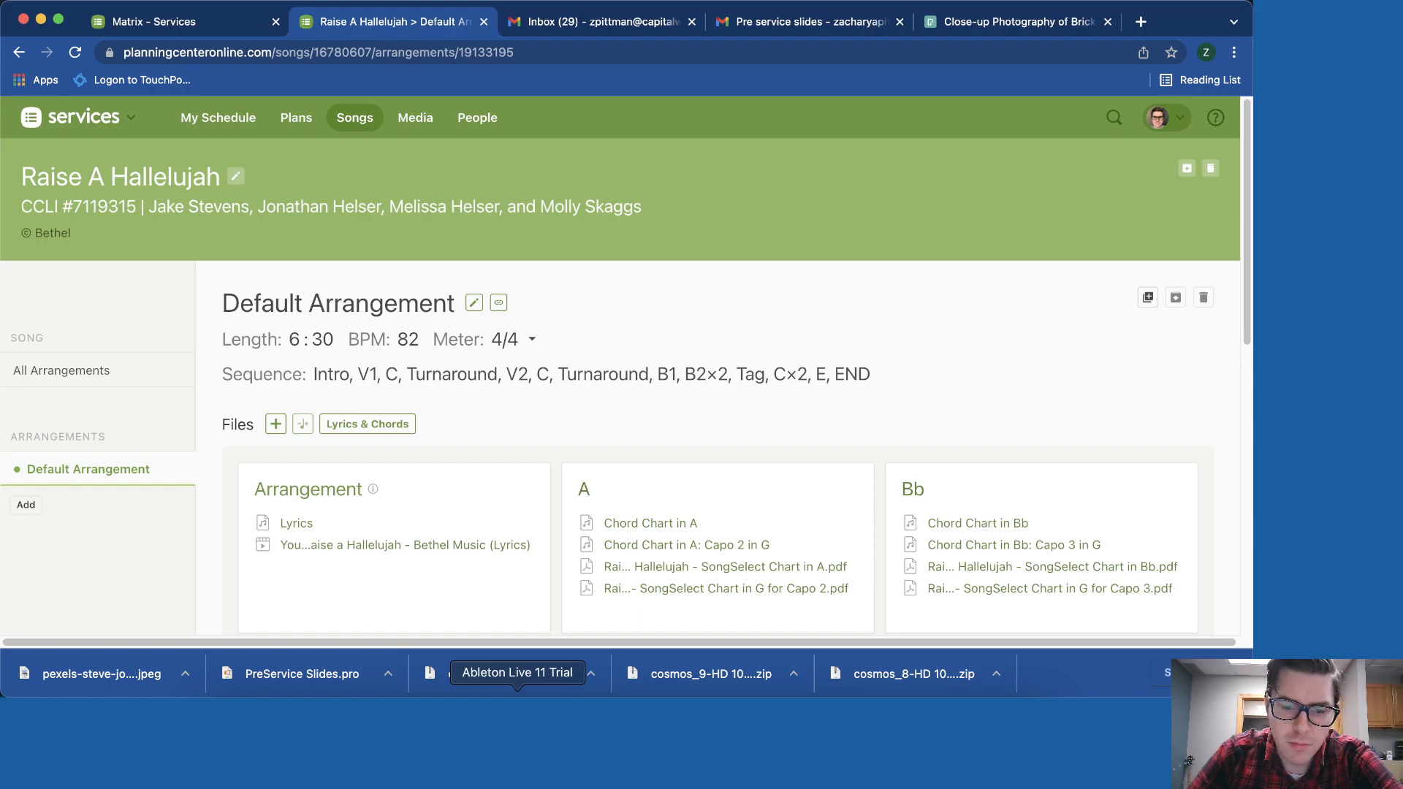
# - Launch the Music app from the first page of Launchpad
pyautogui.click(273, 691)
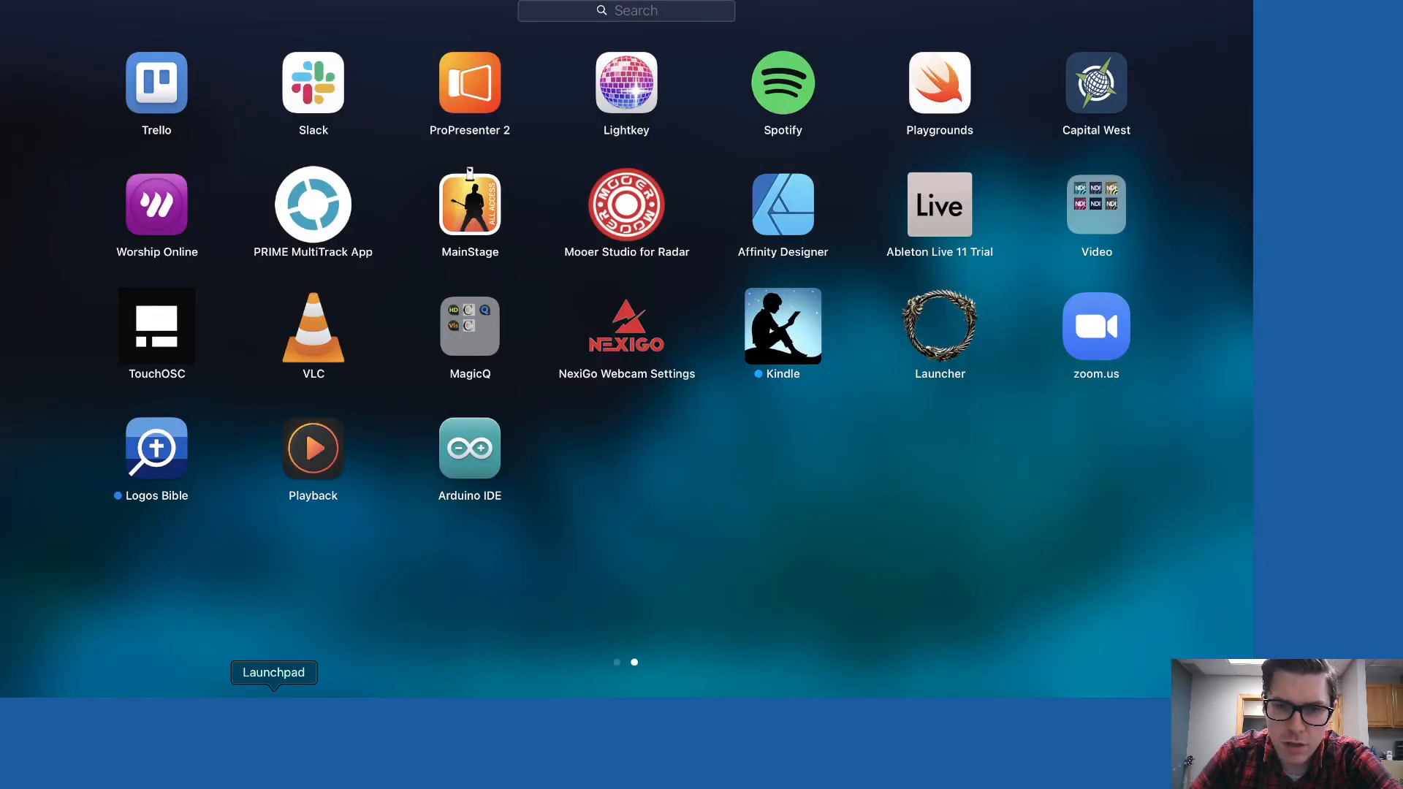
pyautogui.moveTo(913, 552); pyautogui.dragTo(1244, 549)
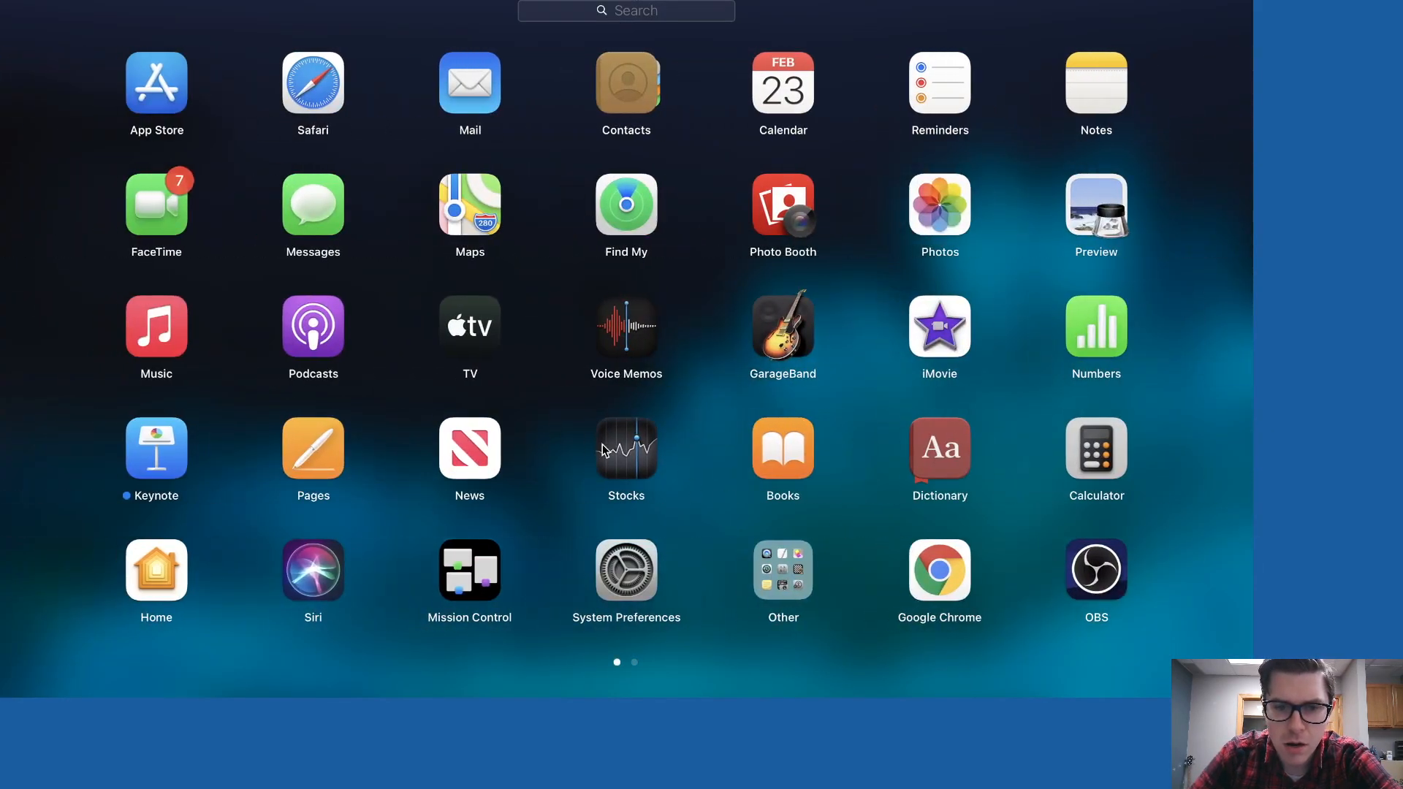
pyautogui.click(166, 333)
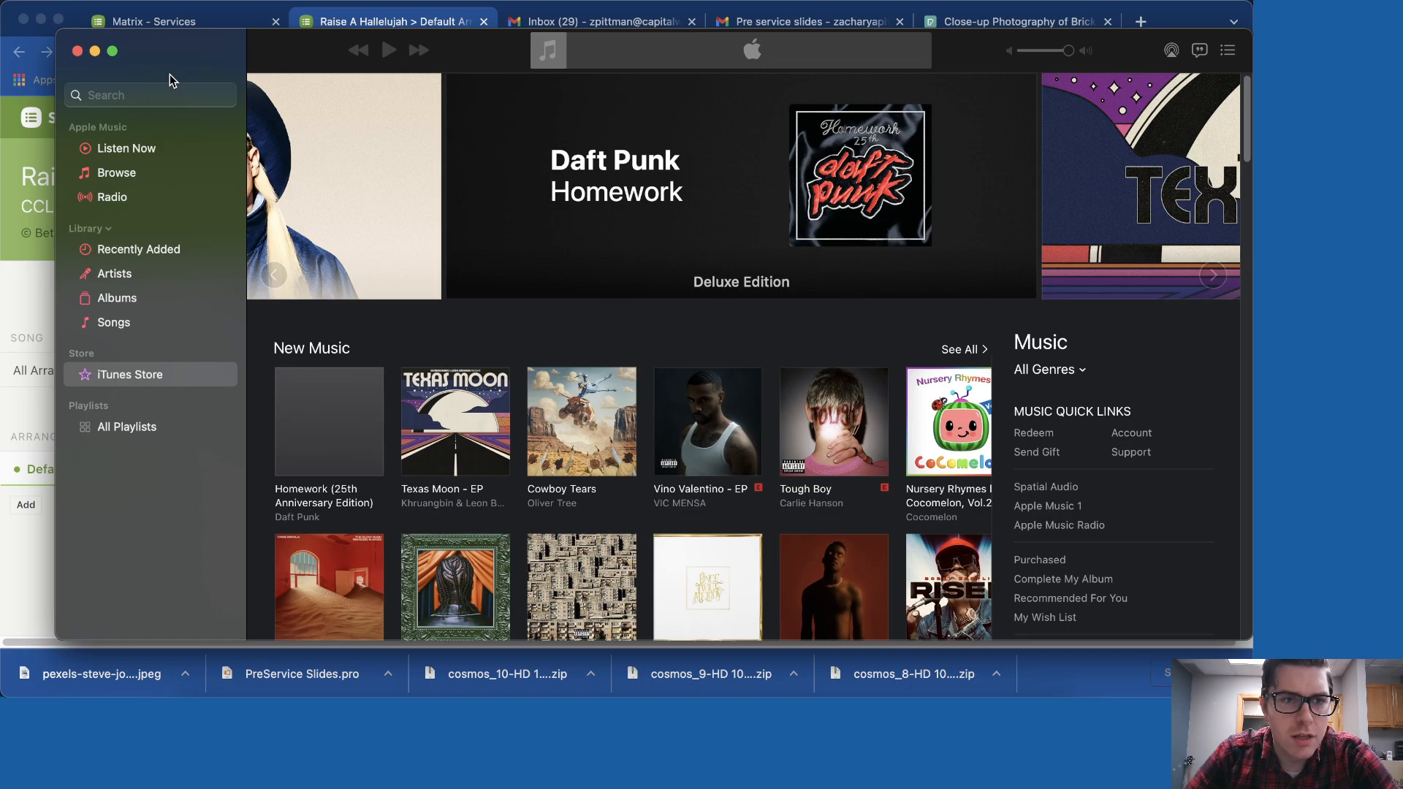
# - Sign in to the Apple Music store account with the Apple ID and account password
pyautogui.click(351, 0)
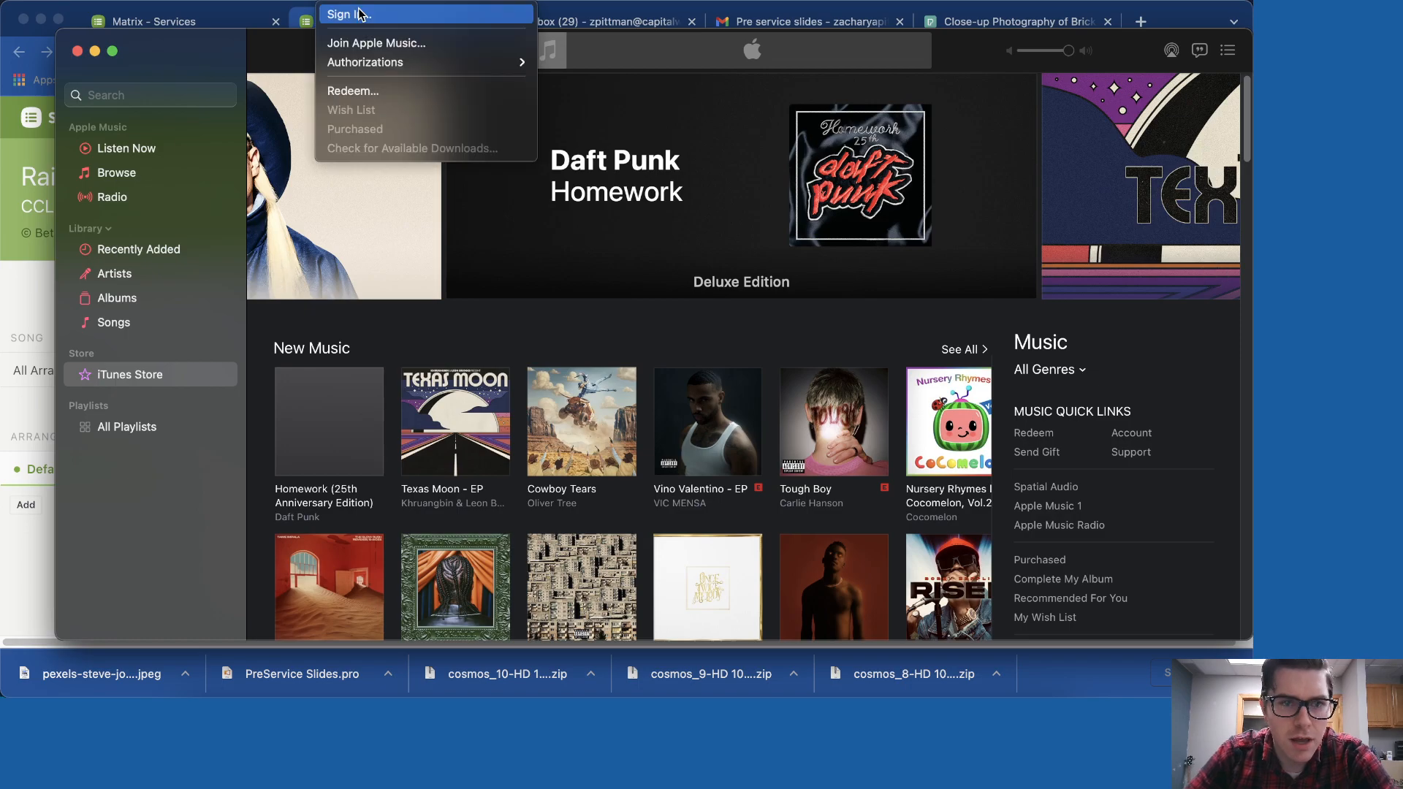
pyautogui.click(416, 20)
pyautogui.write('cw')
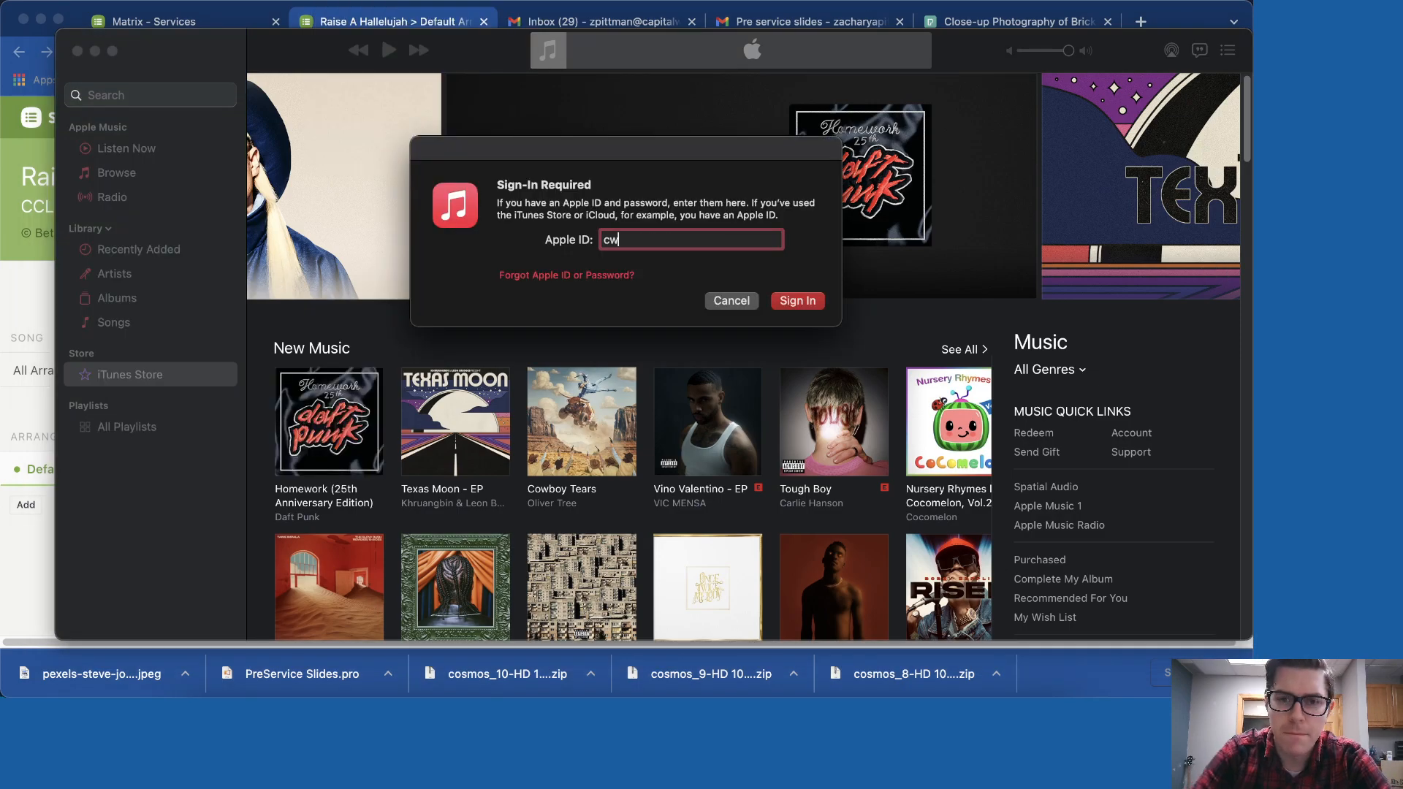
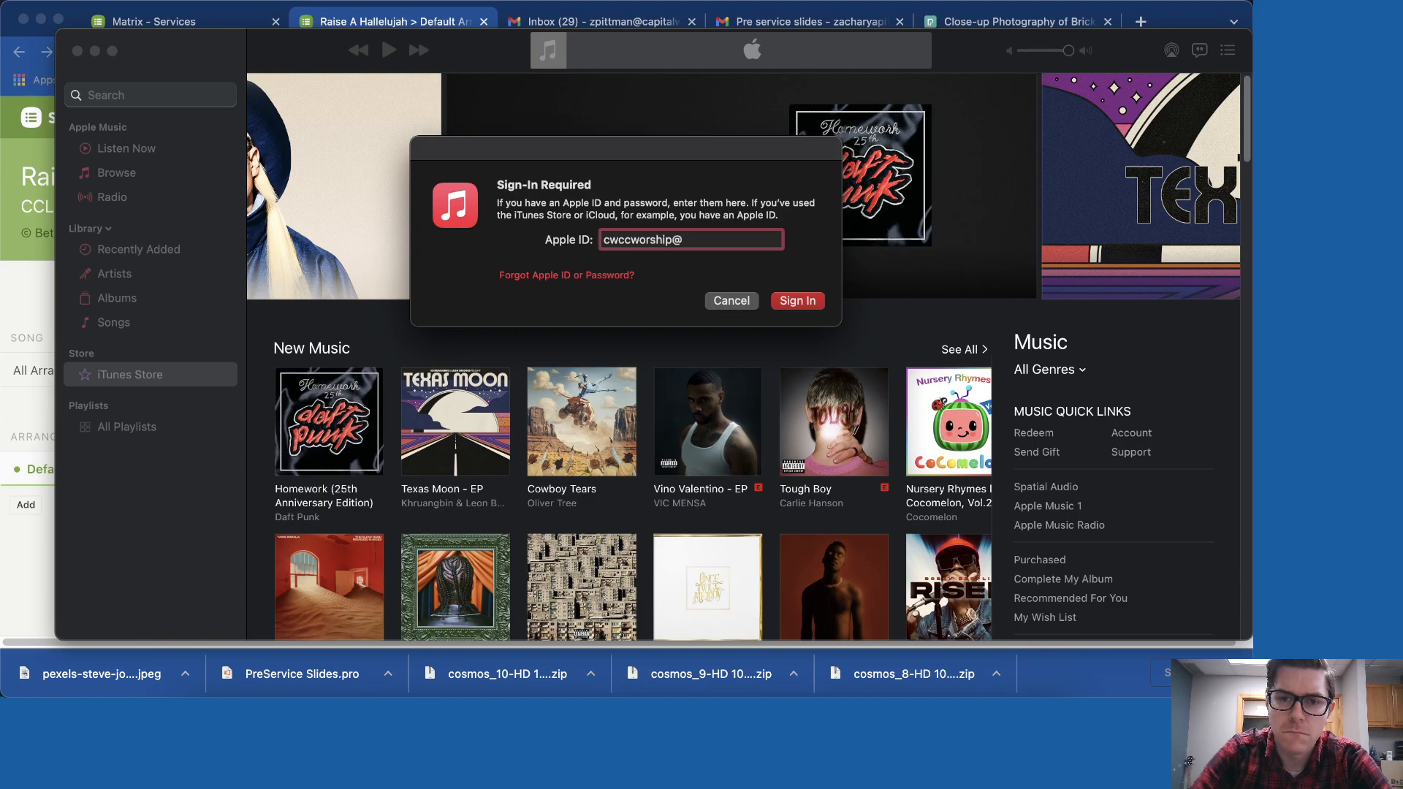
pyautogui.press('Return')
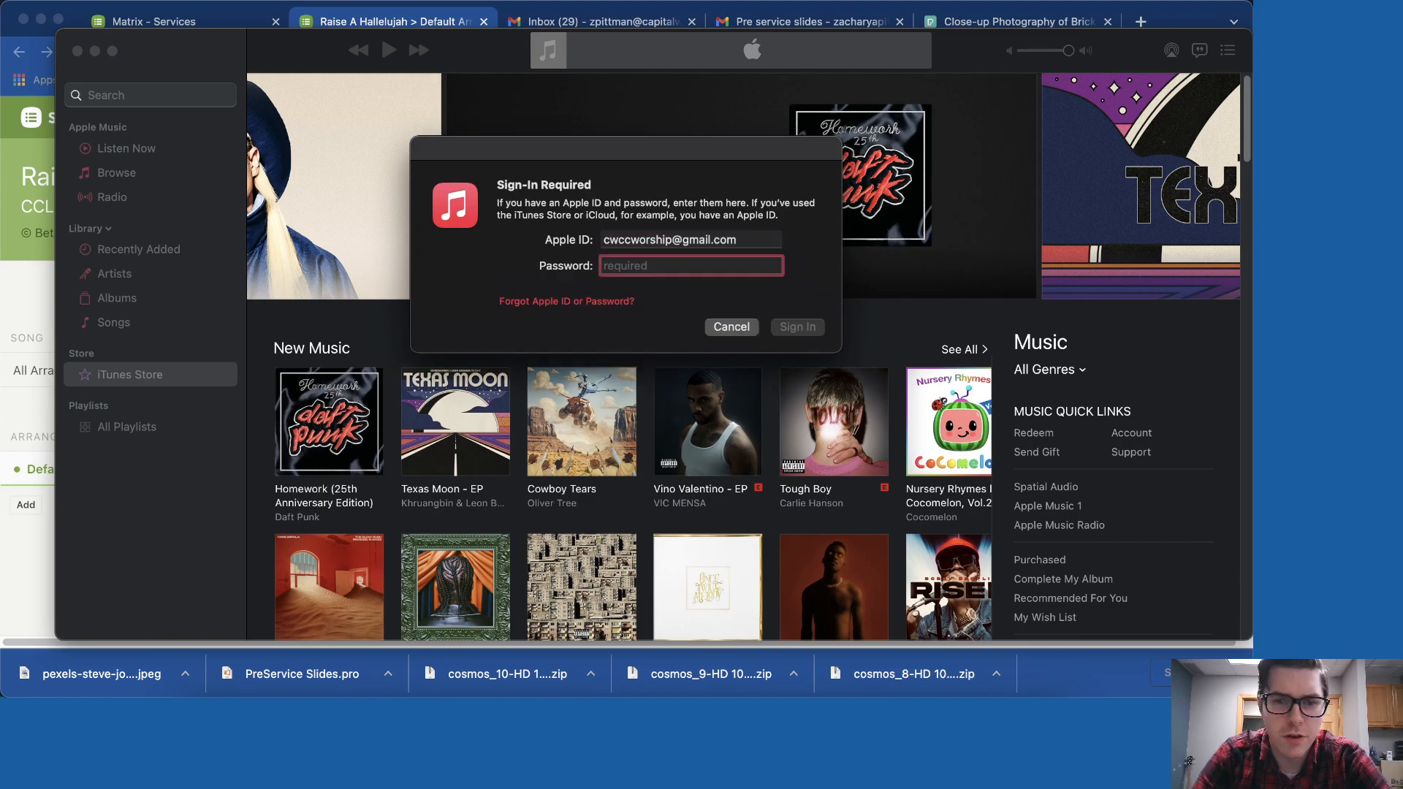
pyautogui.write('******')
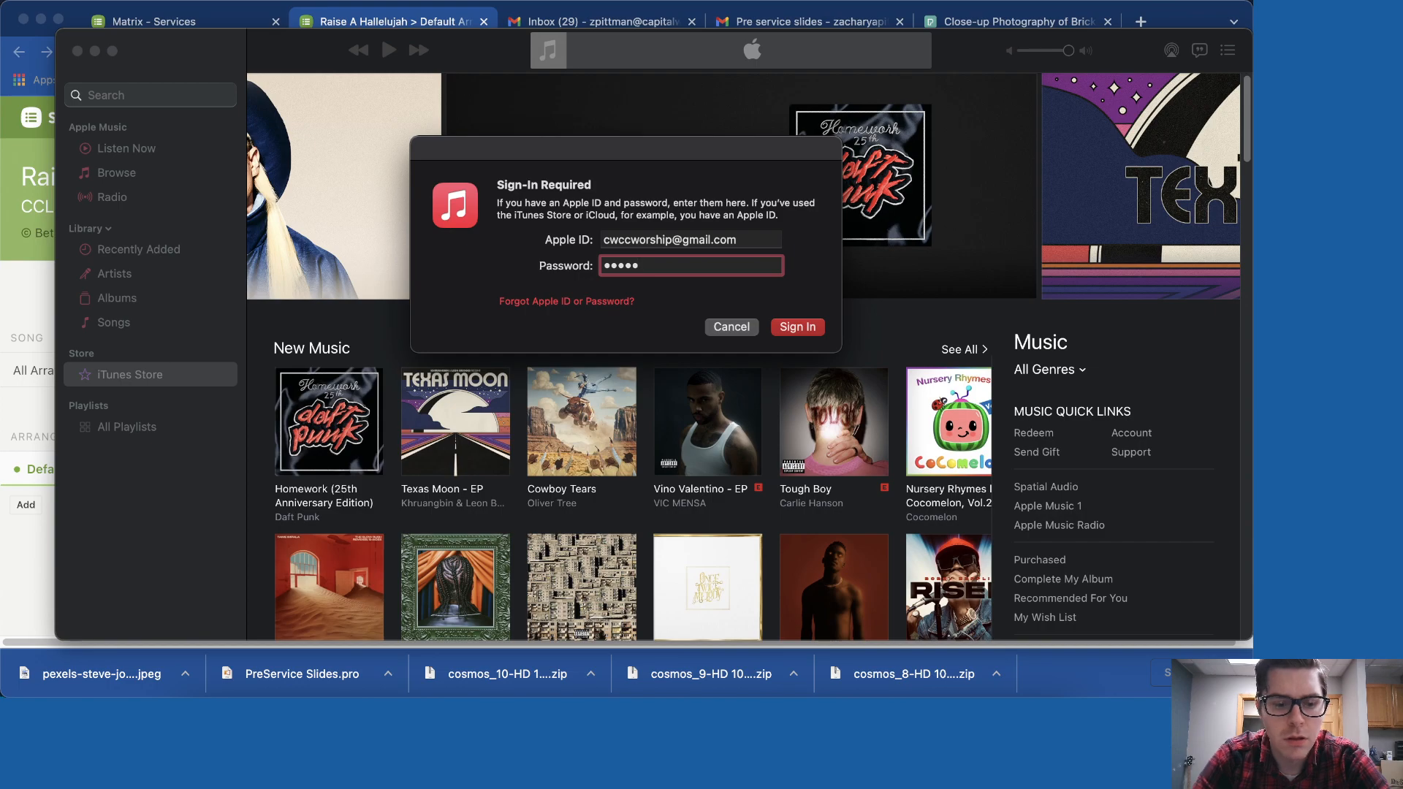
pyautogui.write('****')
pyautogui.press('Return')
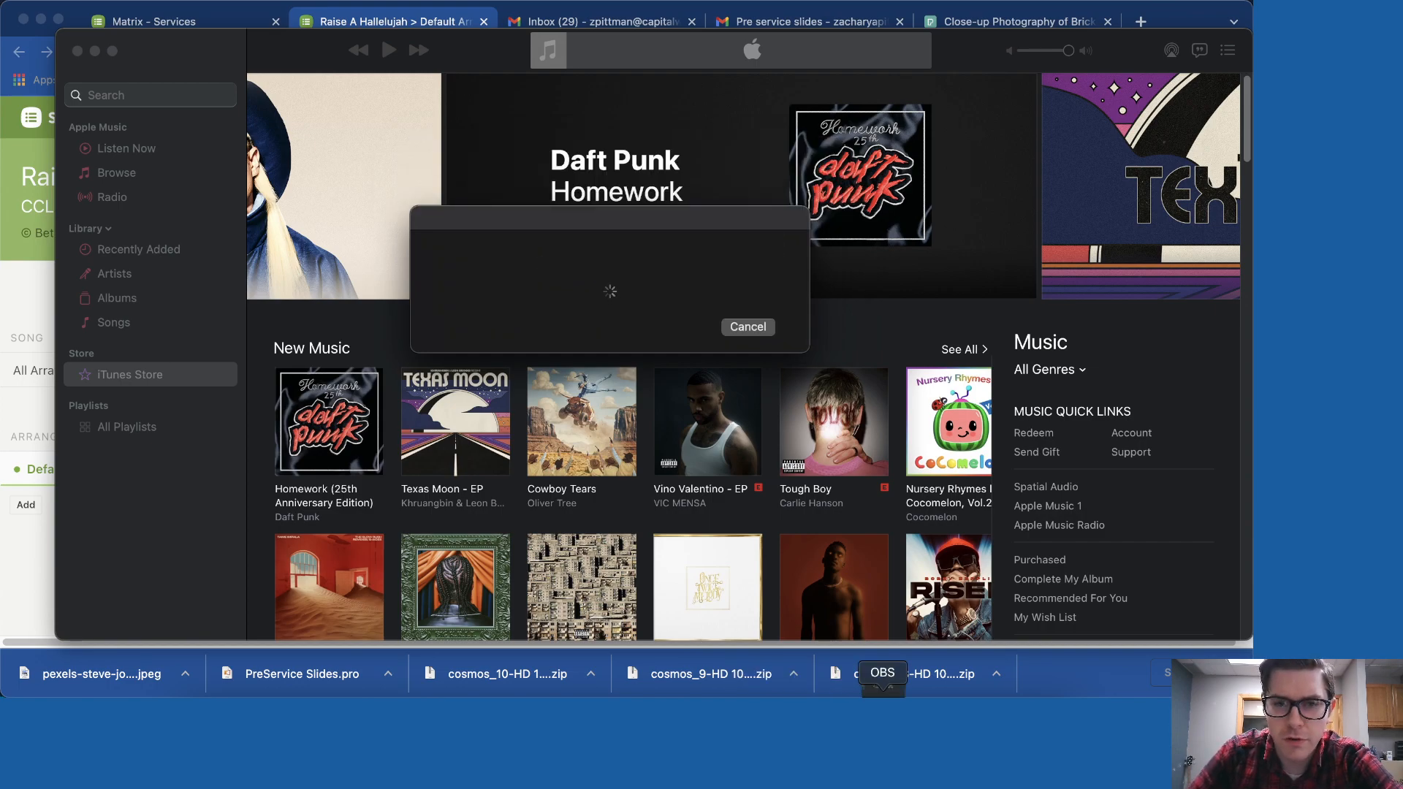
pyautogui.click(883, 693)
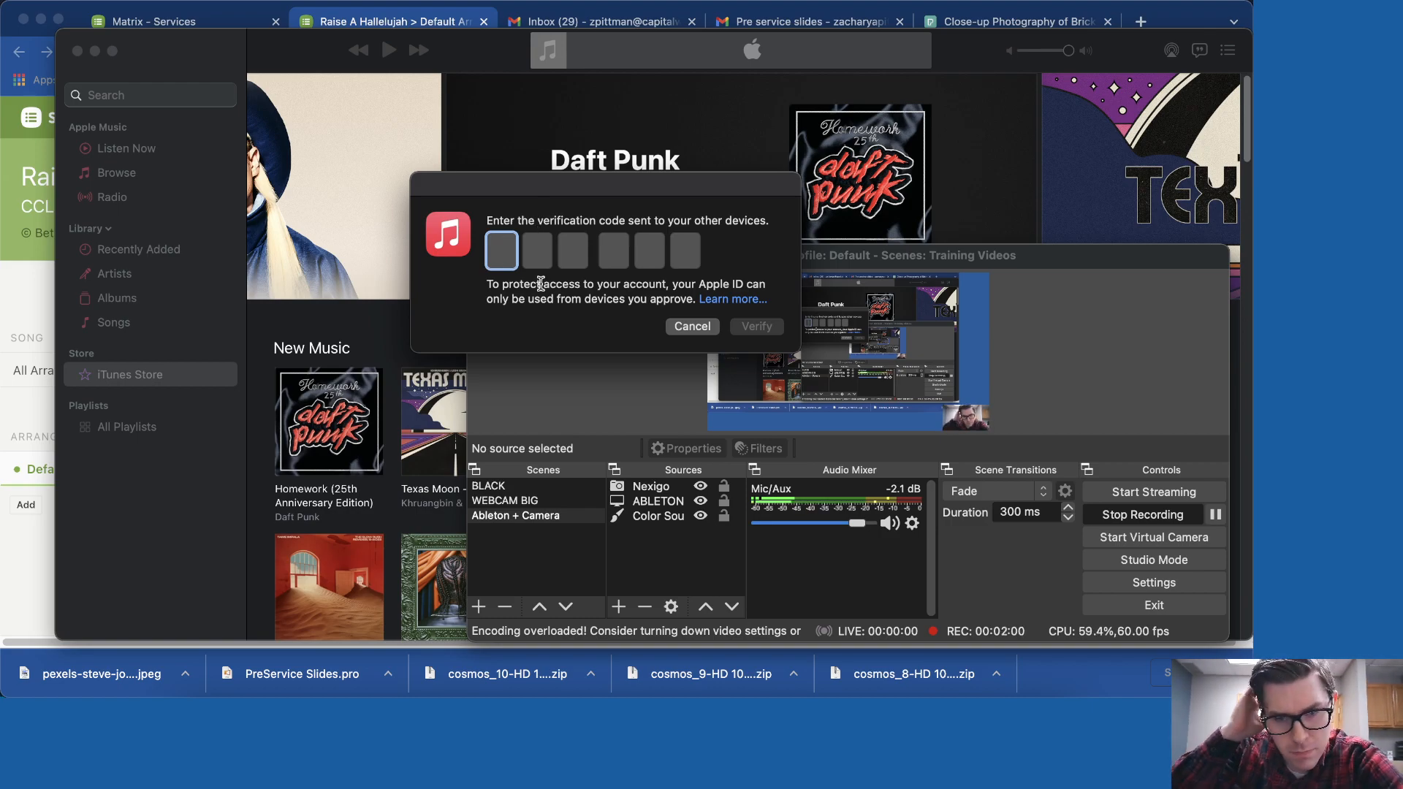
# - Open and read the Apple ID account-recovery help article
pyautogui.click(733, 299)
pyautogui.scroll(-3, 699, 317)
pyautogui.scroll(-15, 700, 317)
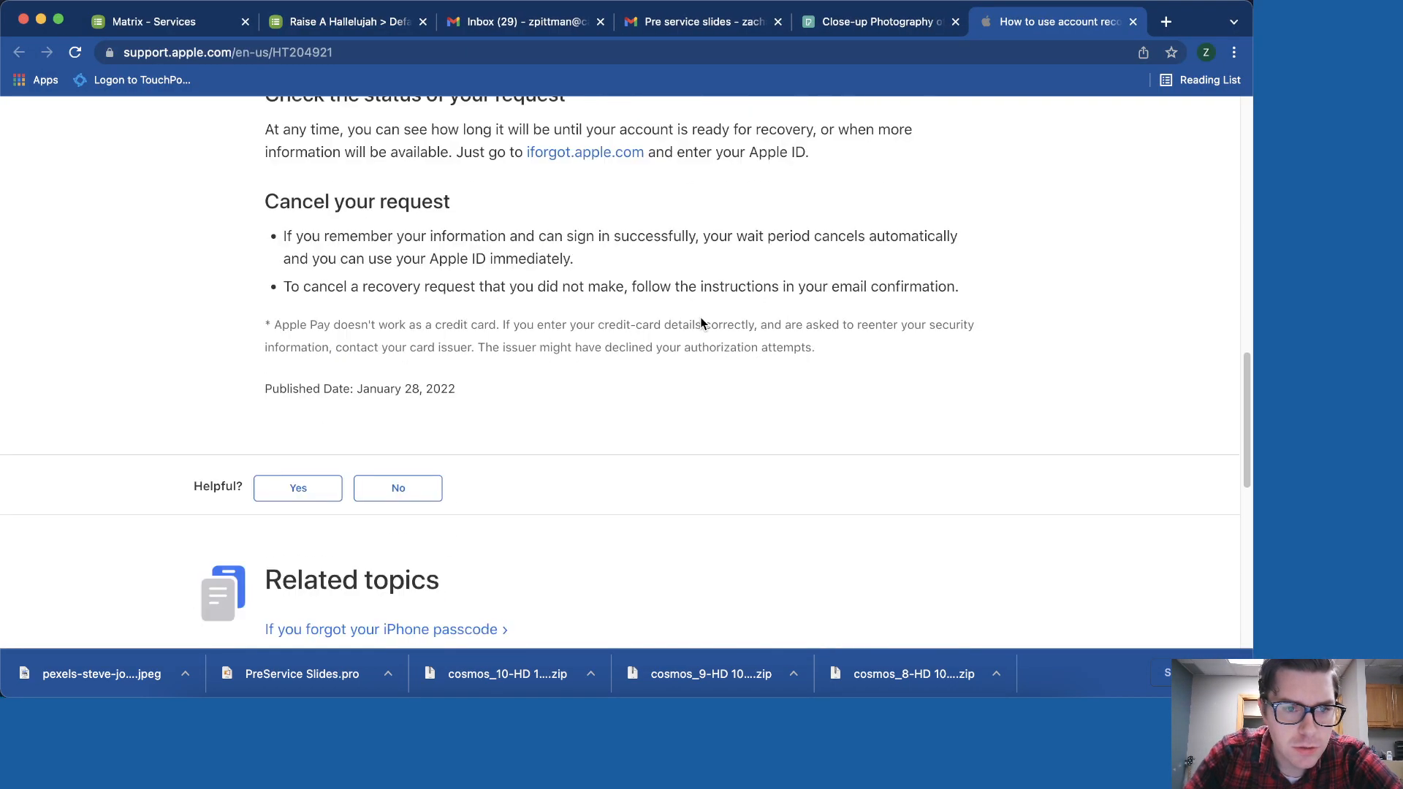
pyautogui.scroll(20, 700, 324)
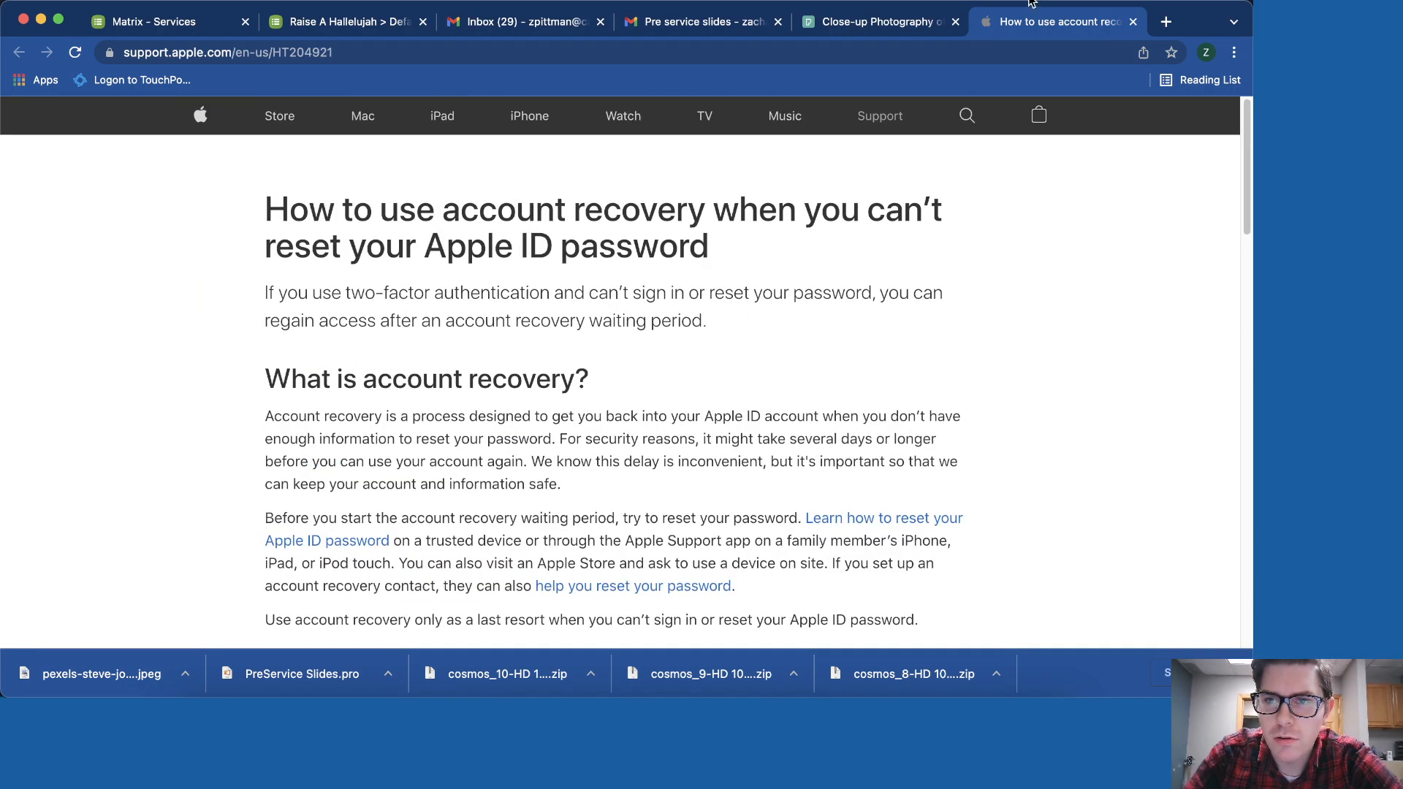
pyautogui.click(1165, 21)
# - Load apple.com and reach the Apple Store account sign-in page through the bag menu
pyautogui.write('apple.com')
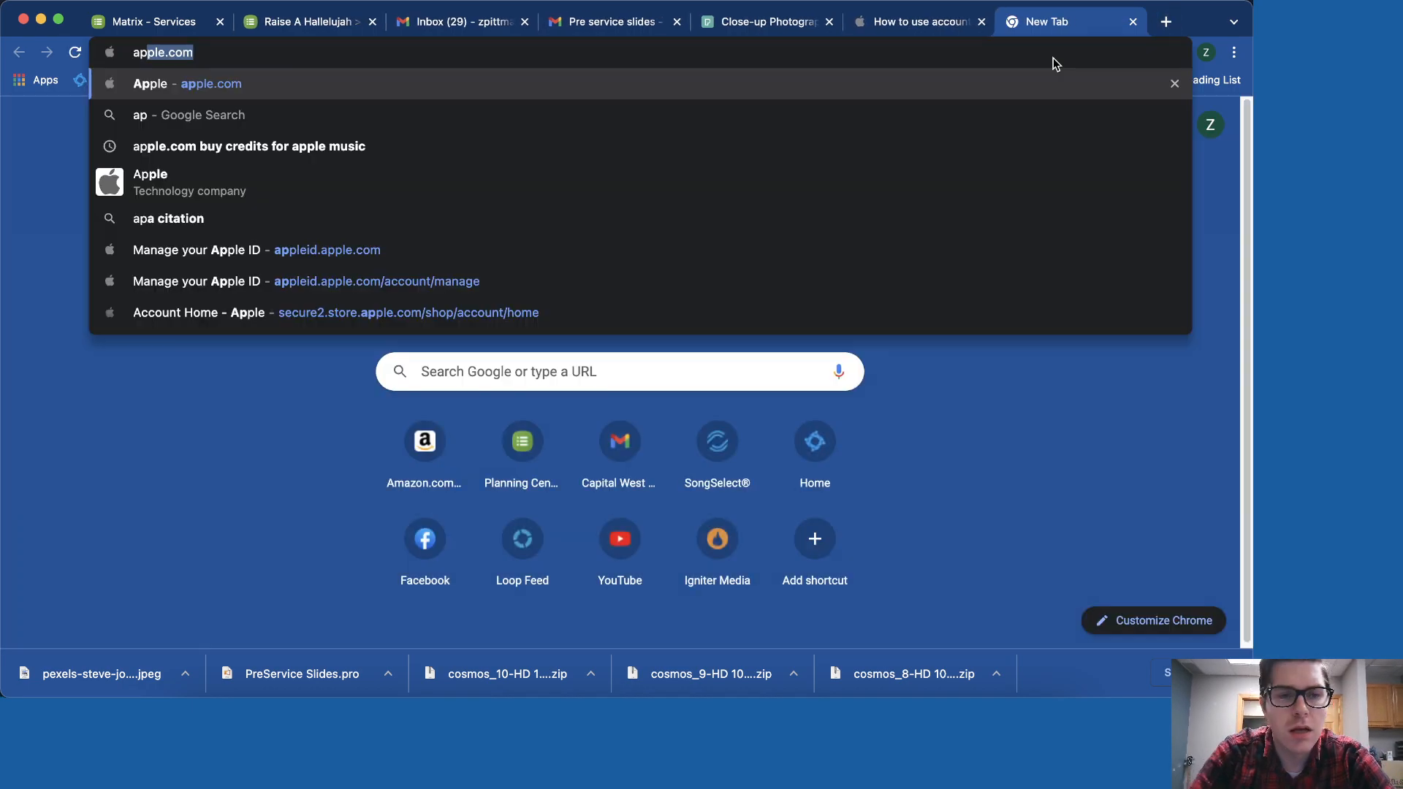
pyautogui.press('Return')
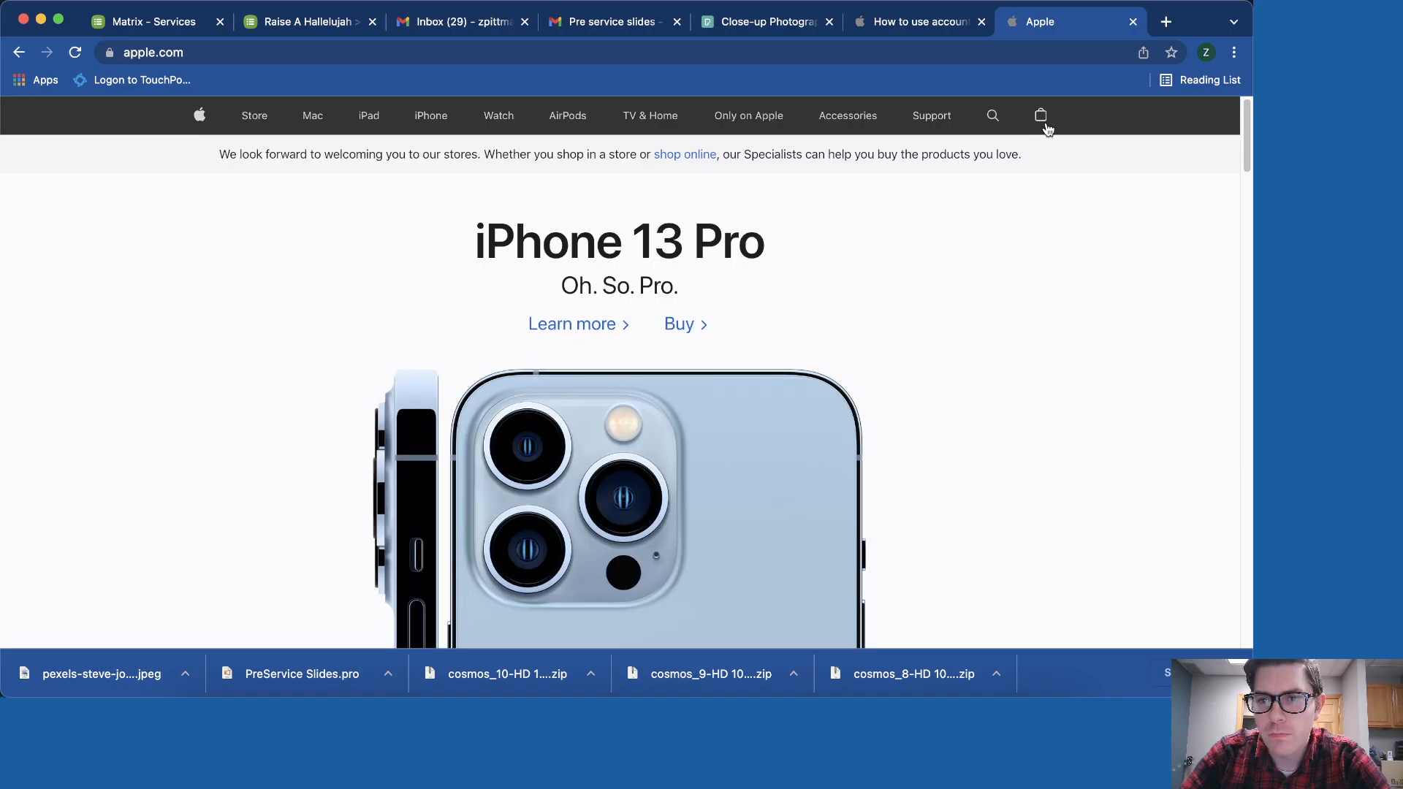
pyautogui.click(1044, 120)
pyautogui.click(983, 356)
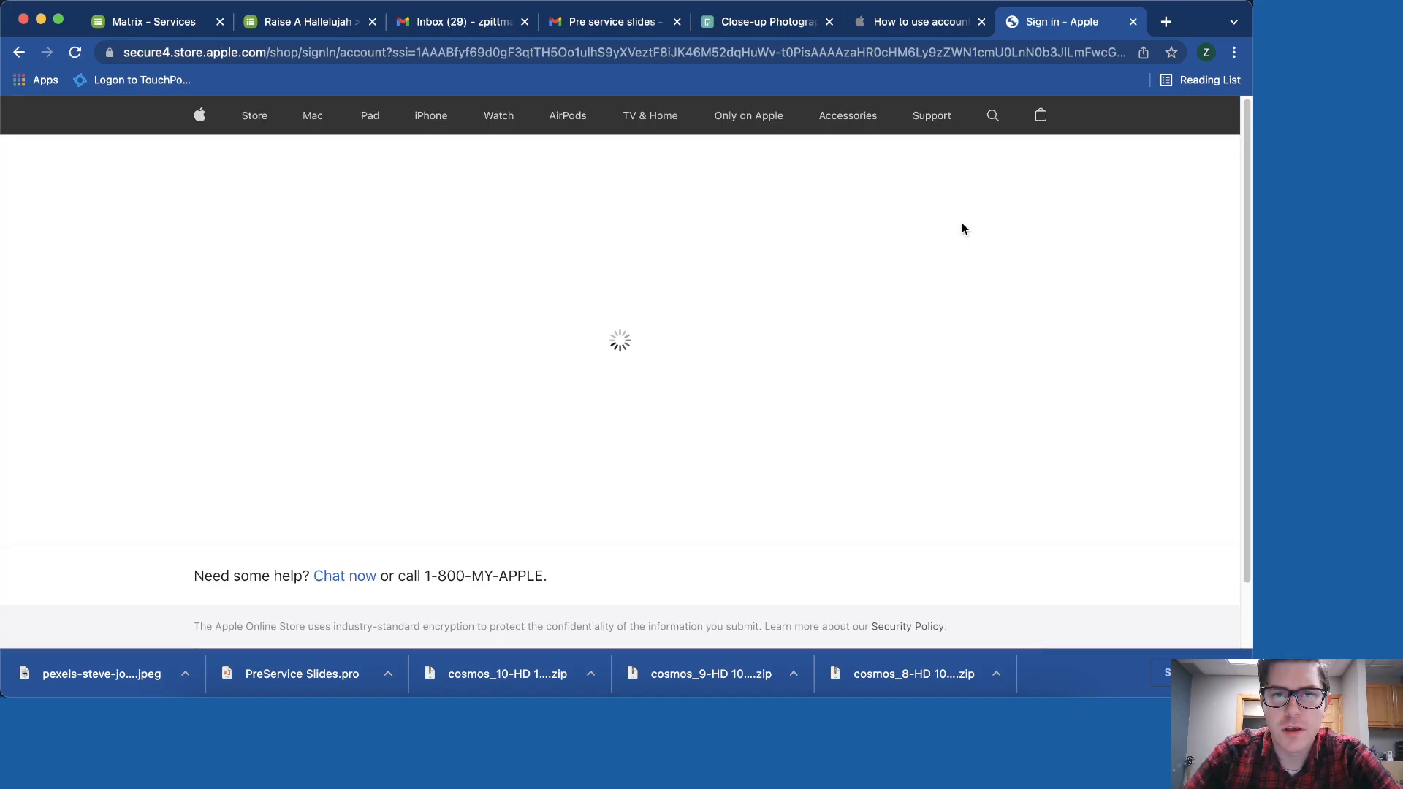
pyautogui.click(883, 702)
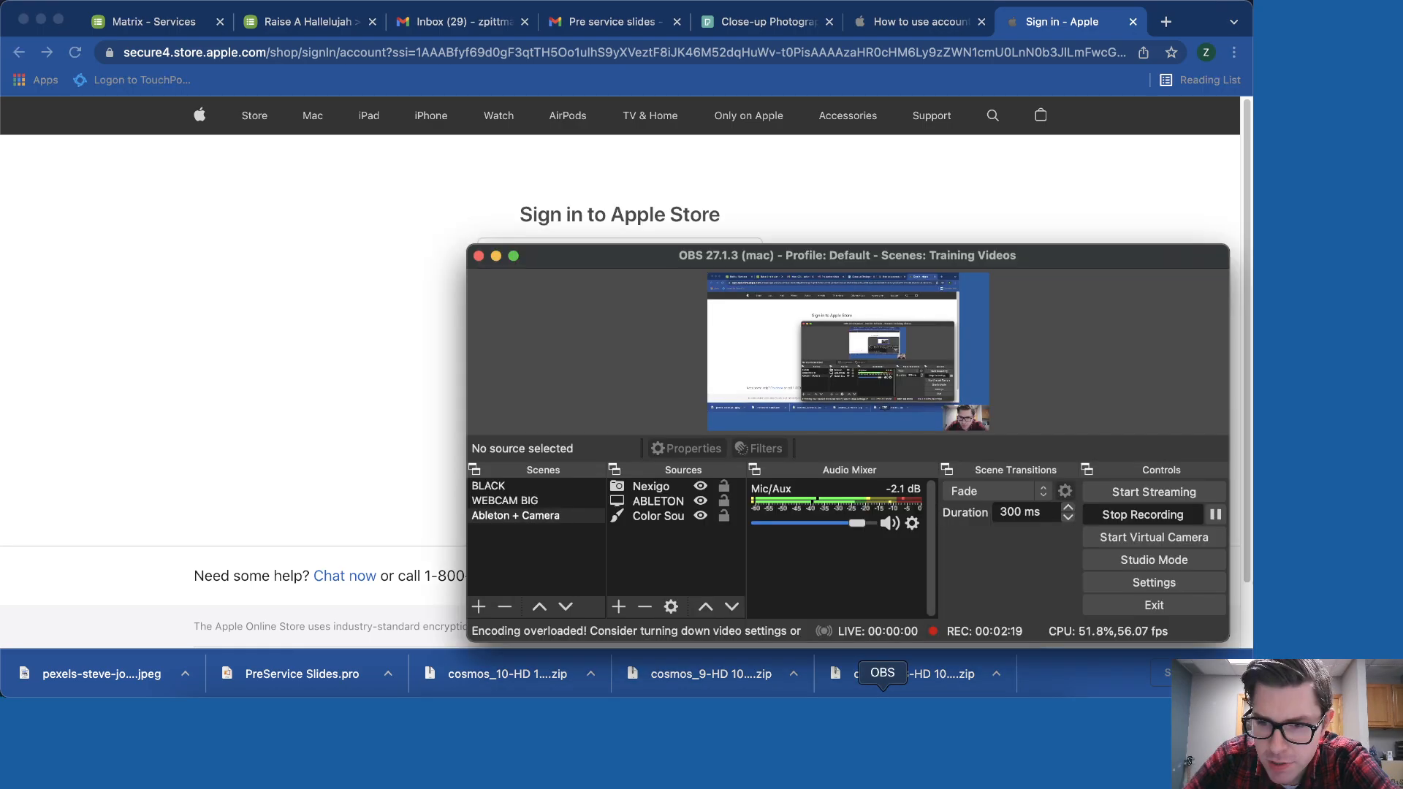
pyautogui.click(1217, 516)
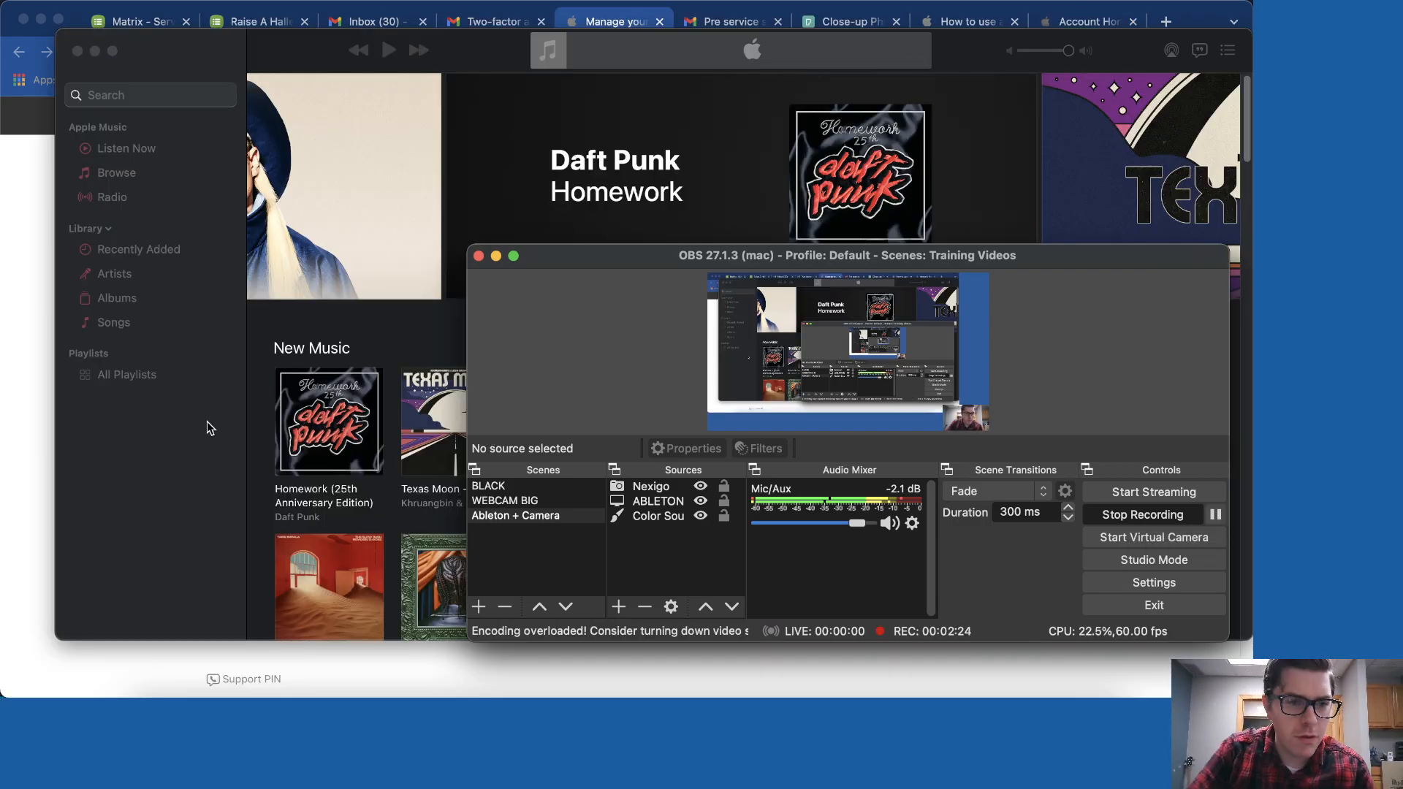
# - Search the Apple Music catalogue for 'raise a hallelujah'
pyautogui.click(248, 404)
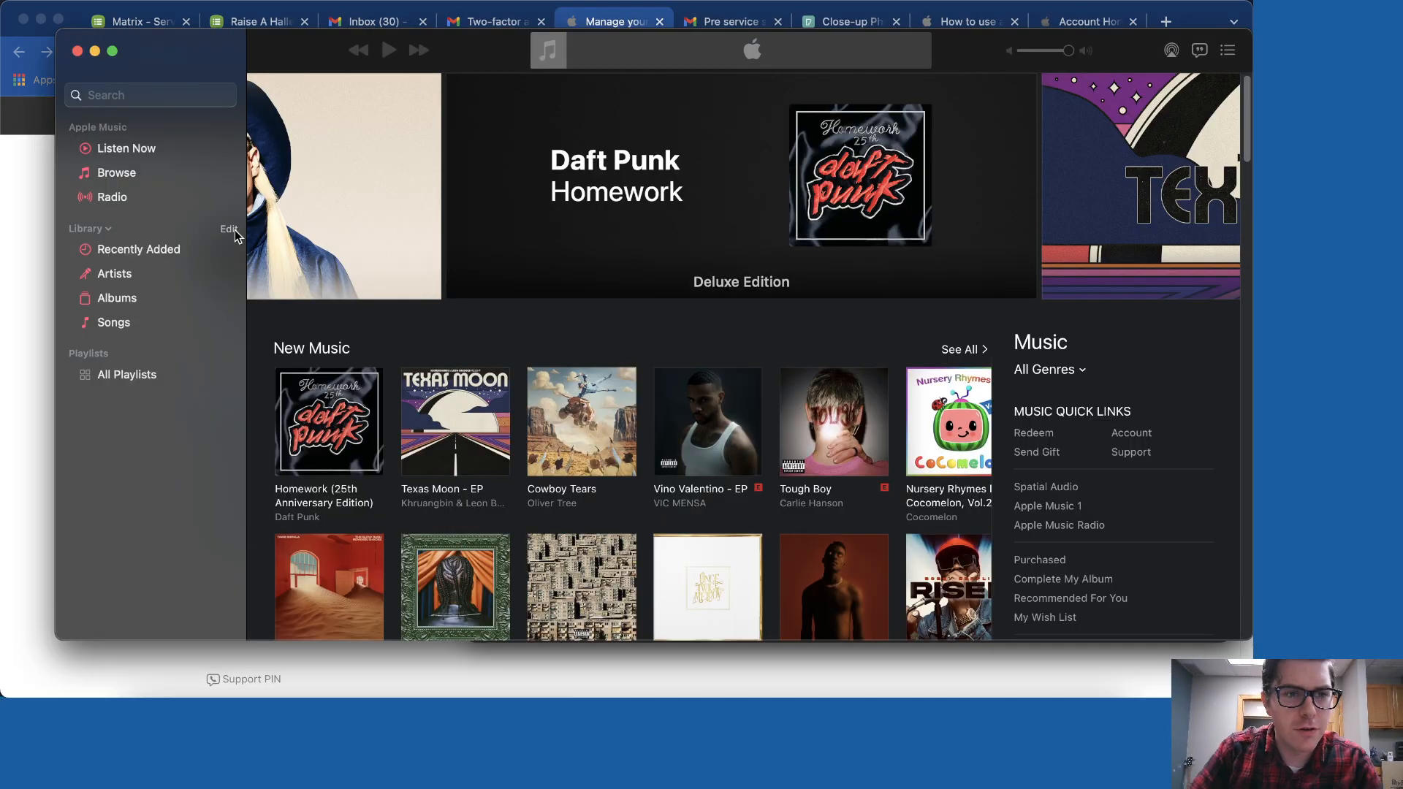
pyautogui.click(130, 94)
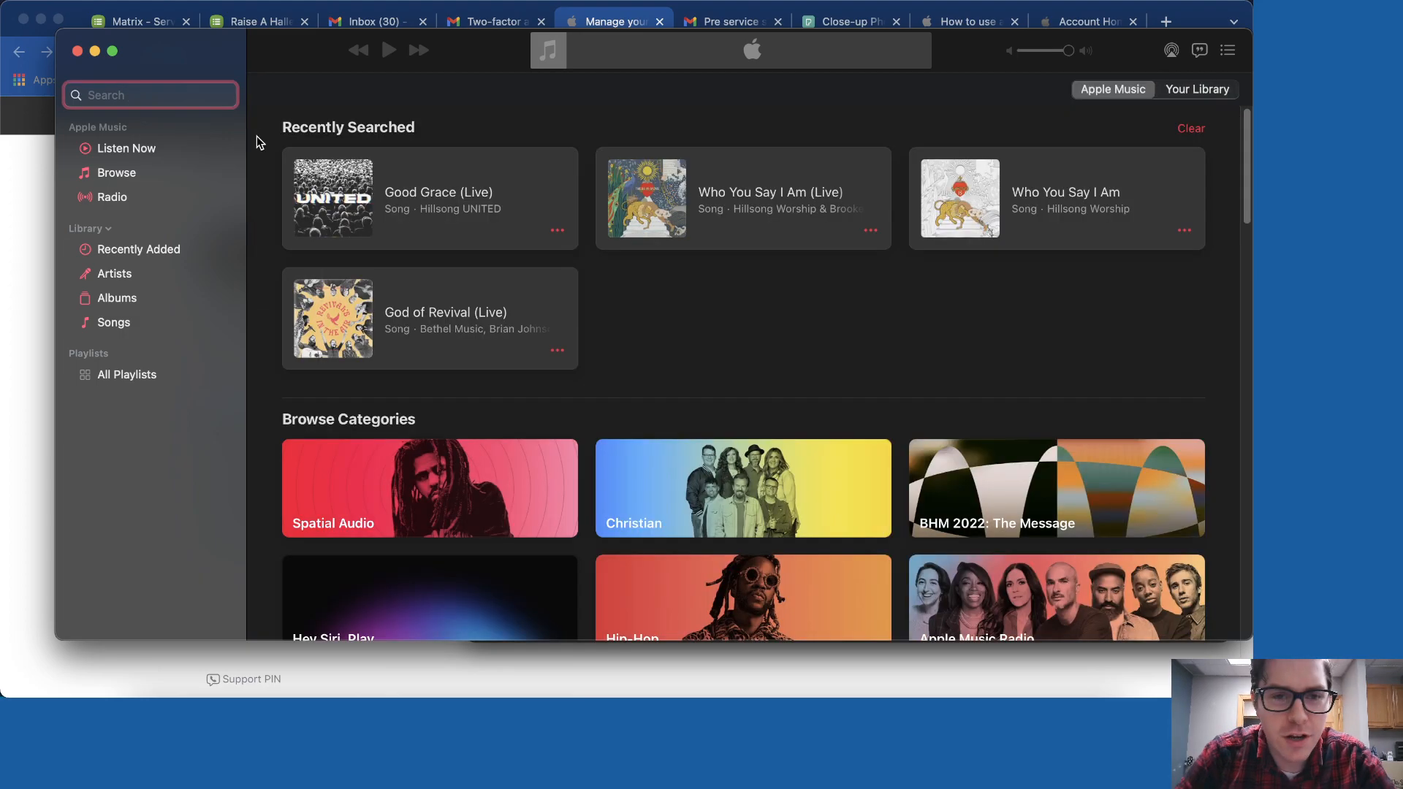
pyautogui.write('Raise ')
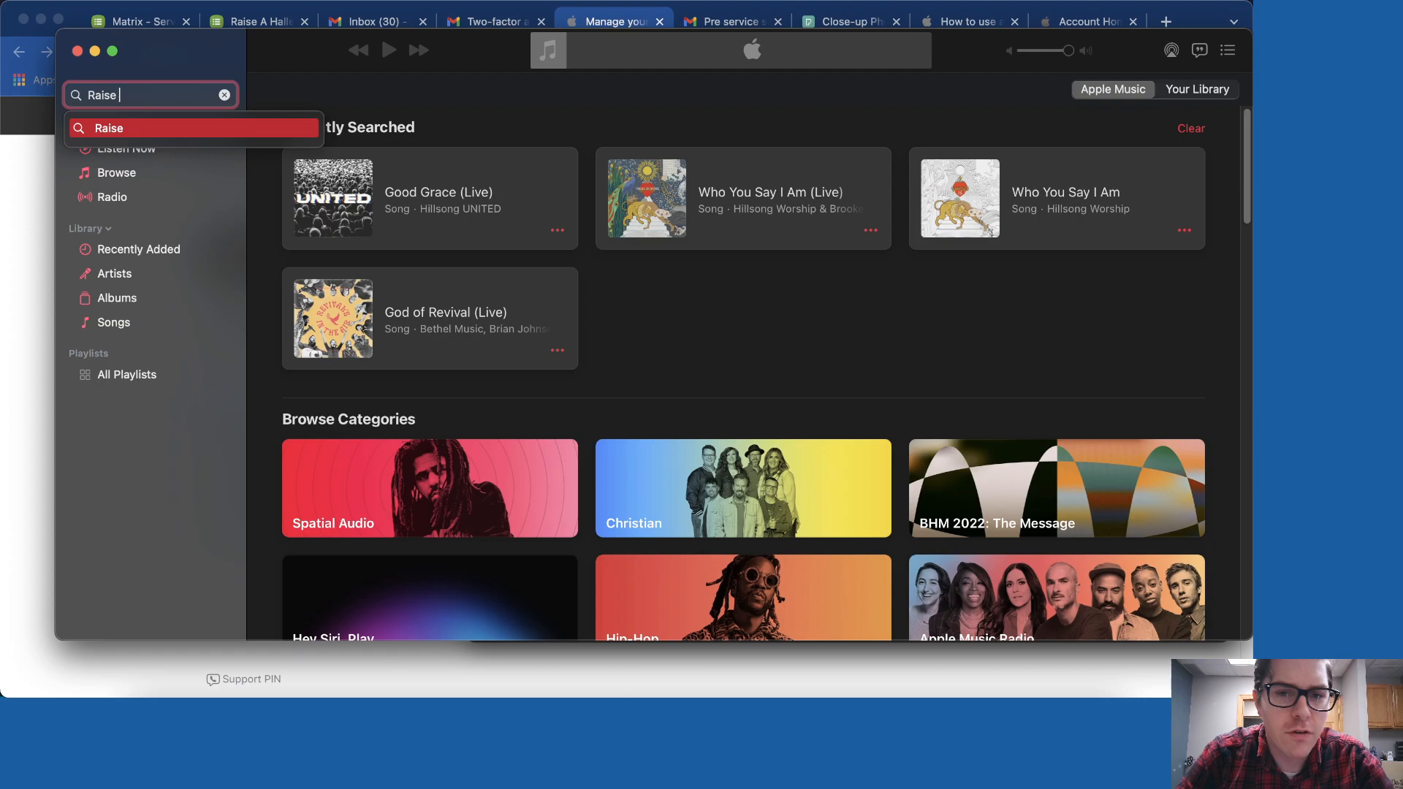
pyautogui.write('A h')
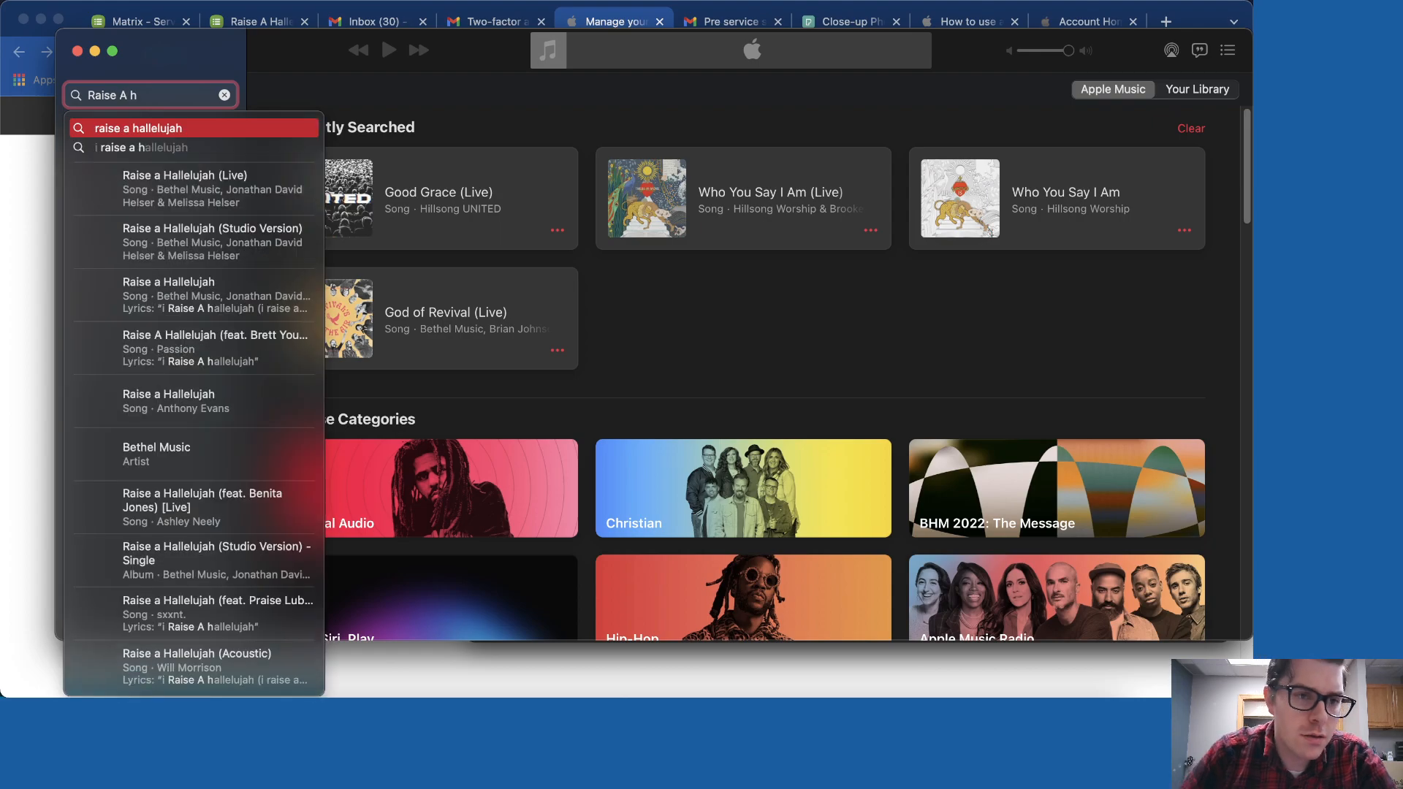
pyautogui.press('Return')
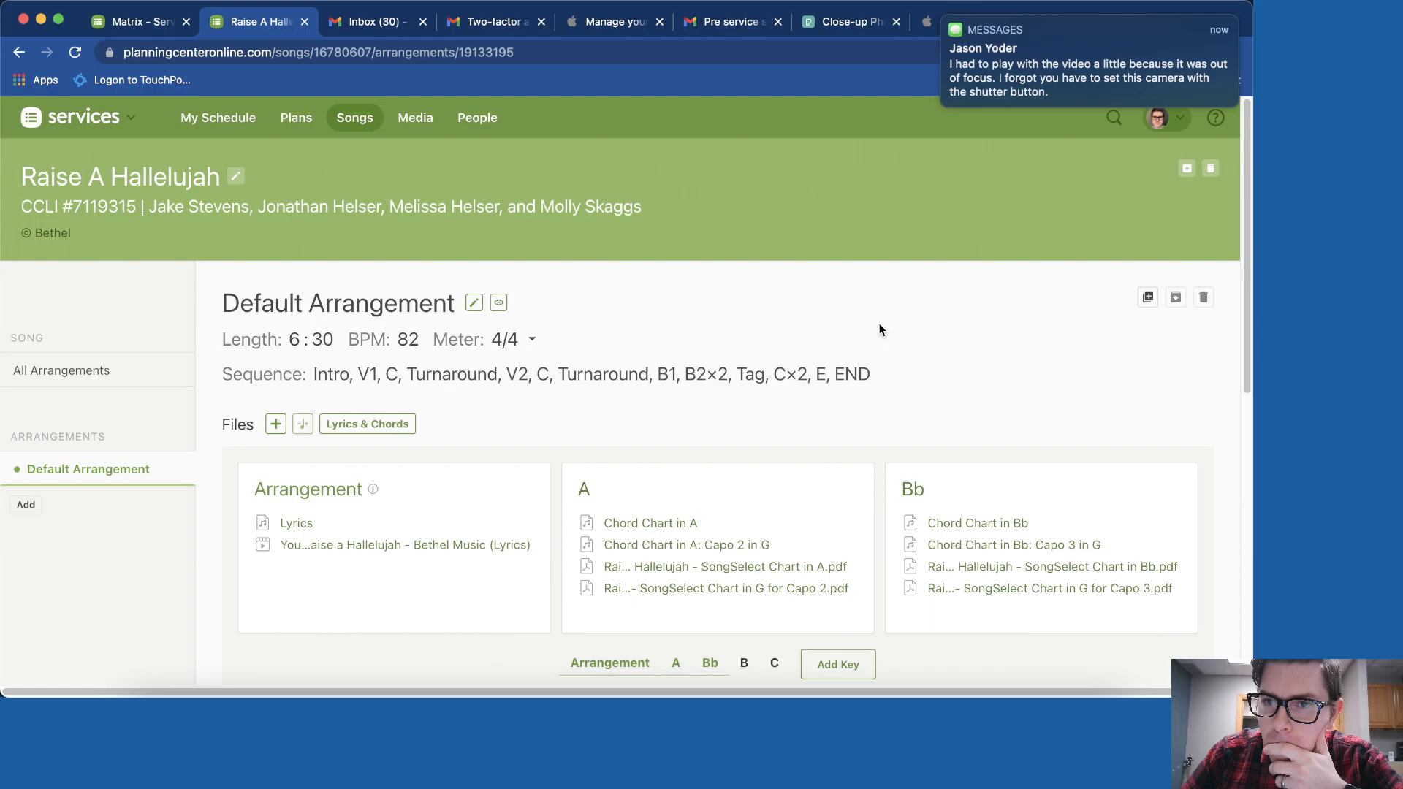
# - Play the attached 'Raise a Hallelujah - Bethel Music (Lyrics)' YouTube video in Planning Center
pyautogui.click(360, 545)
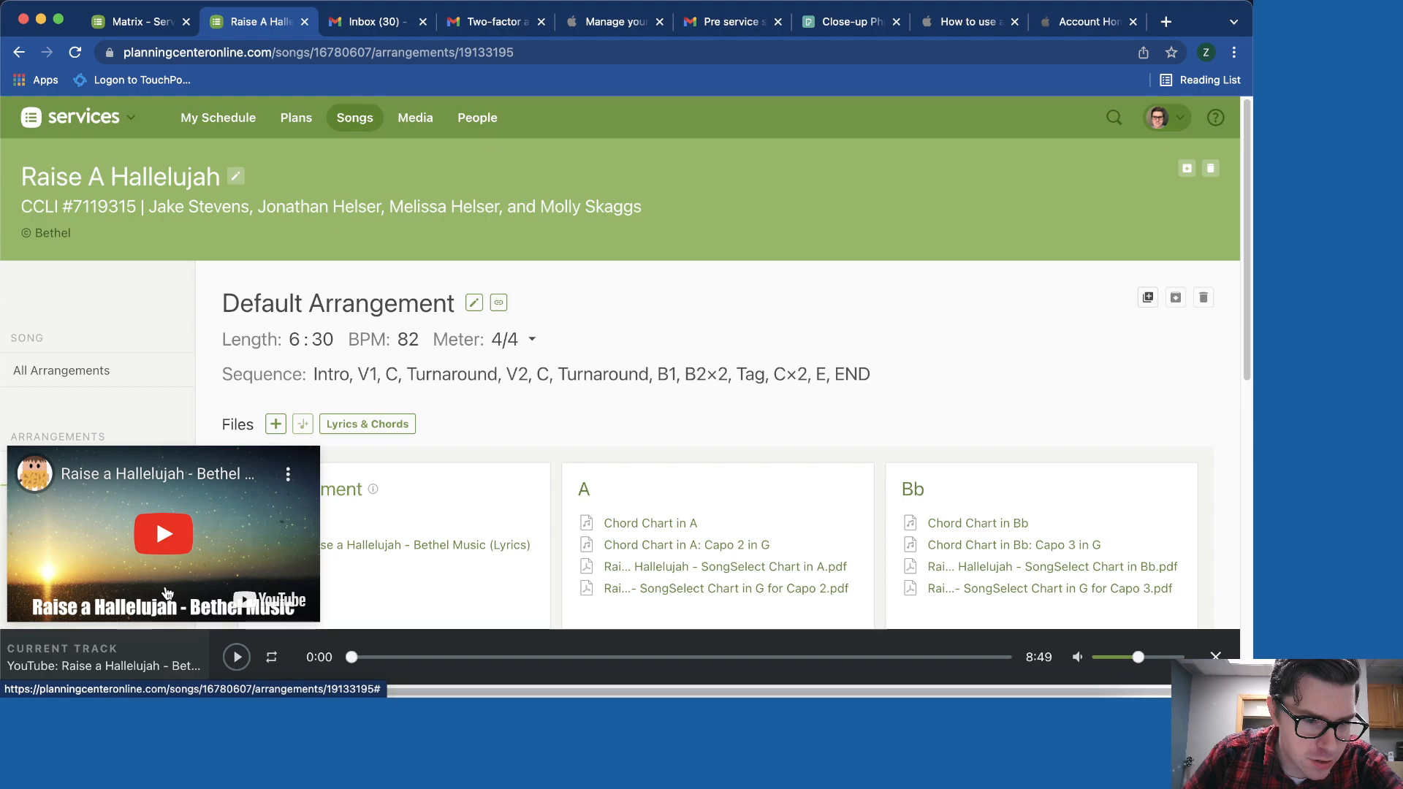
pyautogui.click(362, 657)
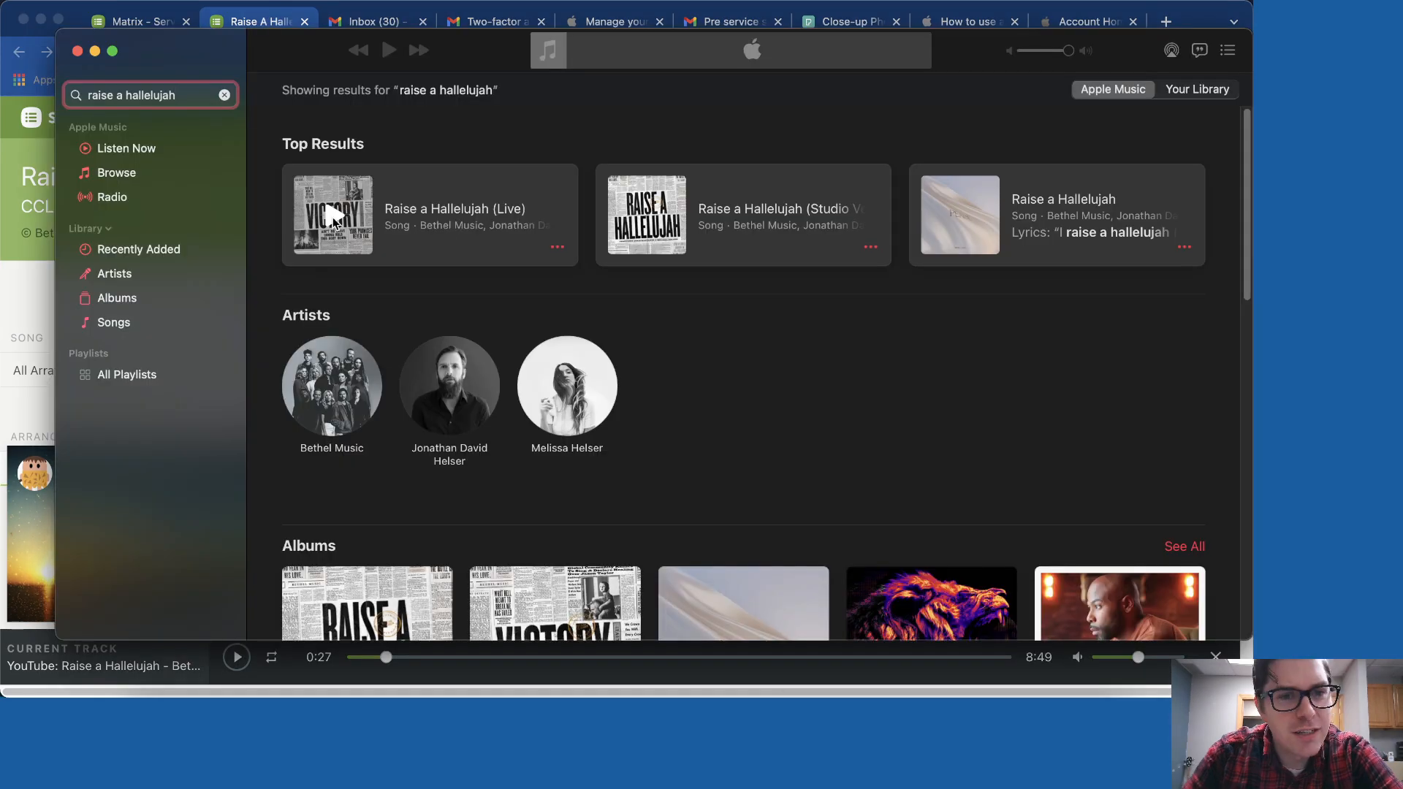
# - Open Bethel Music's Victory (Live) album and show options for track 1, Raise a Hallelujah (Live)
pyautogui.click(408, 219)
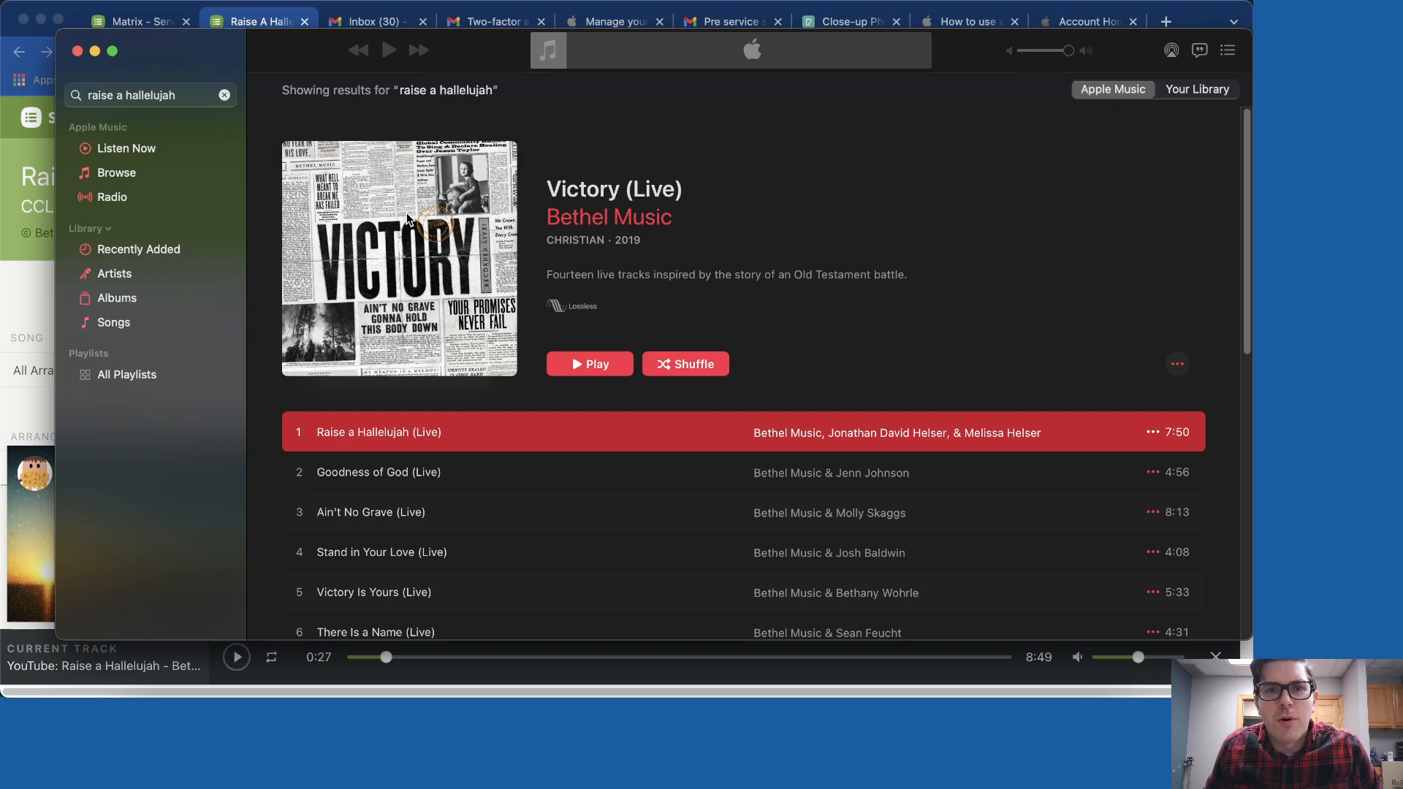
pyautogui.scroll(-2, 804, 329)
pyautogui.click(1153, 373)
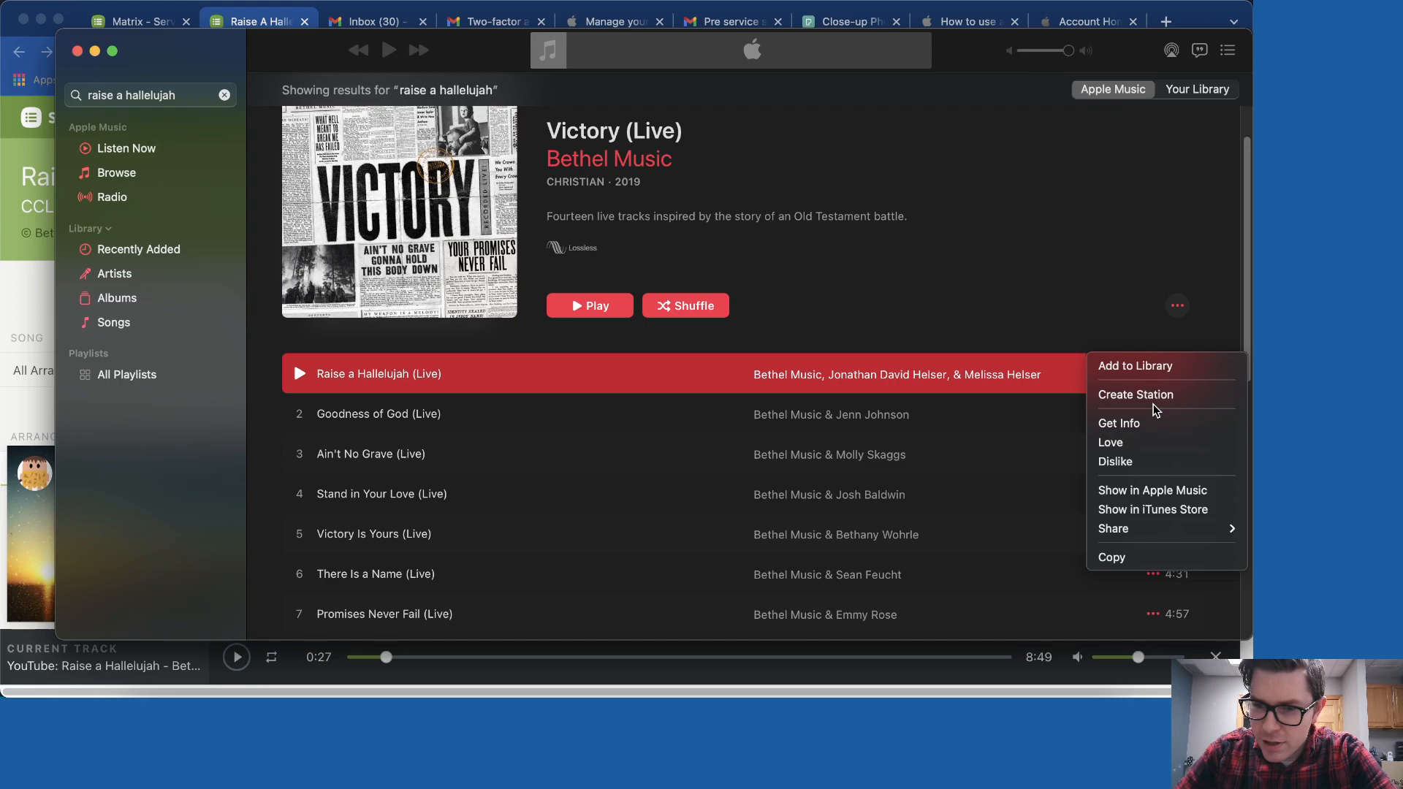
# - Open the Victory (Live) store page and sign in with the Apple ID password
pyautogui.click(1153, 509)
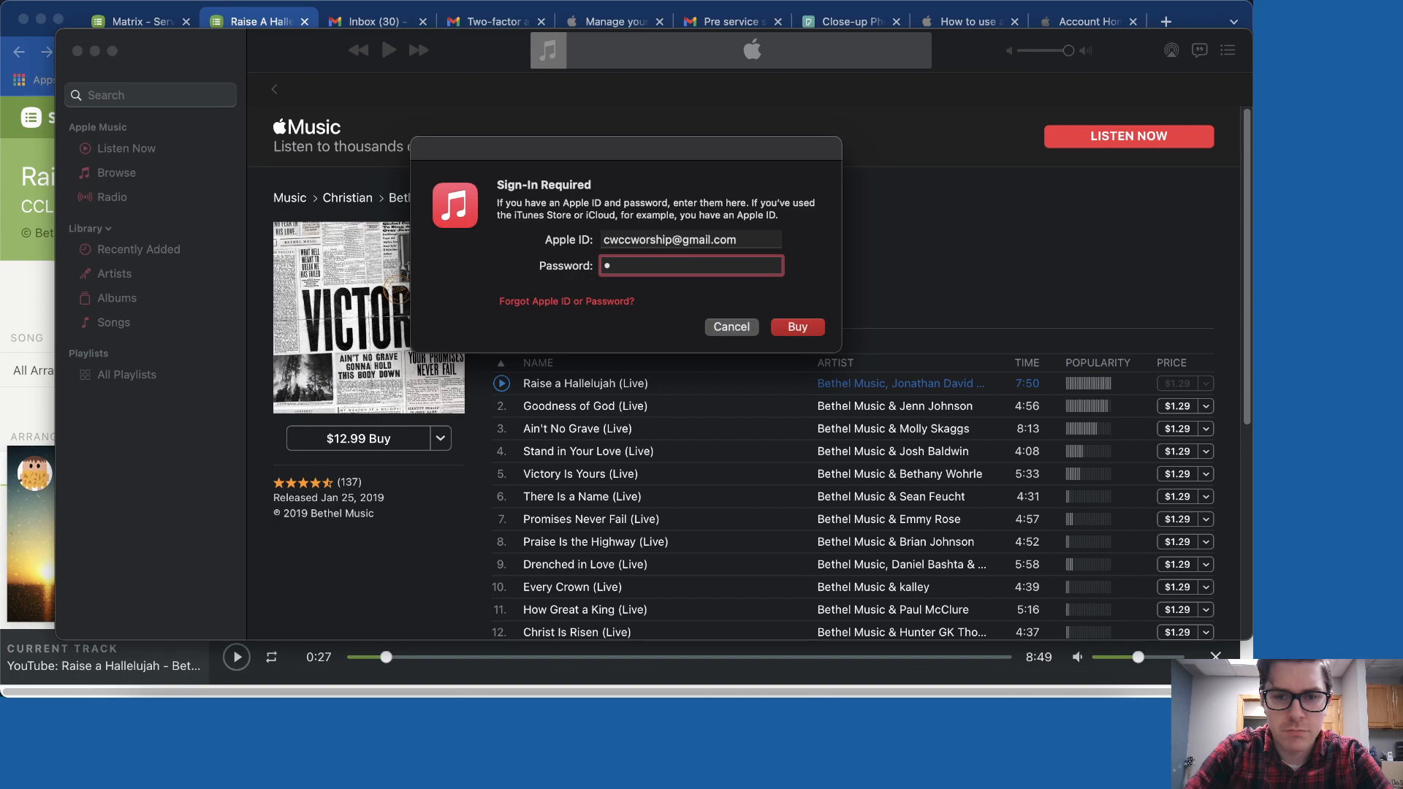
pyautogui.press('Escape')
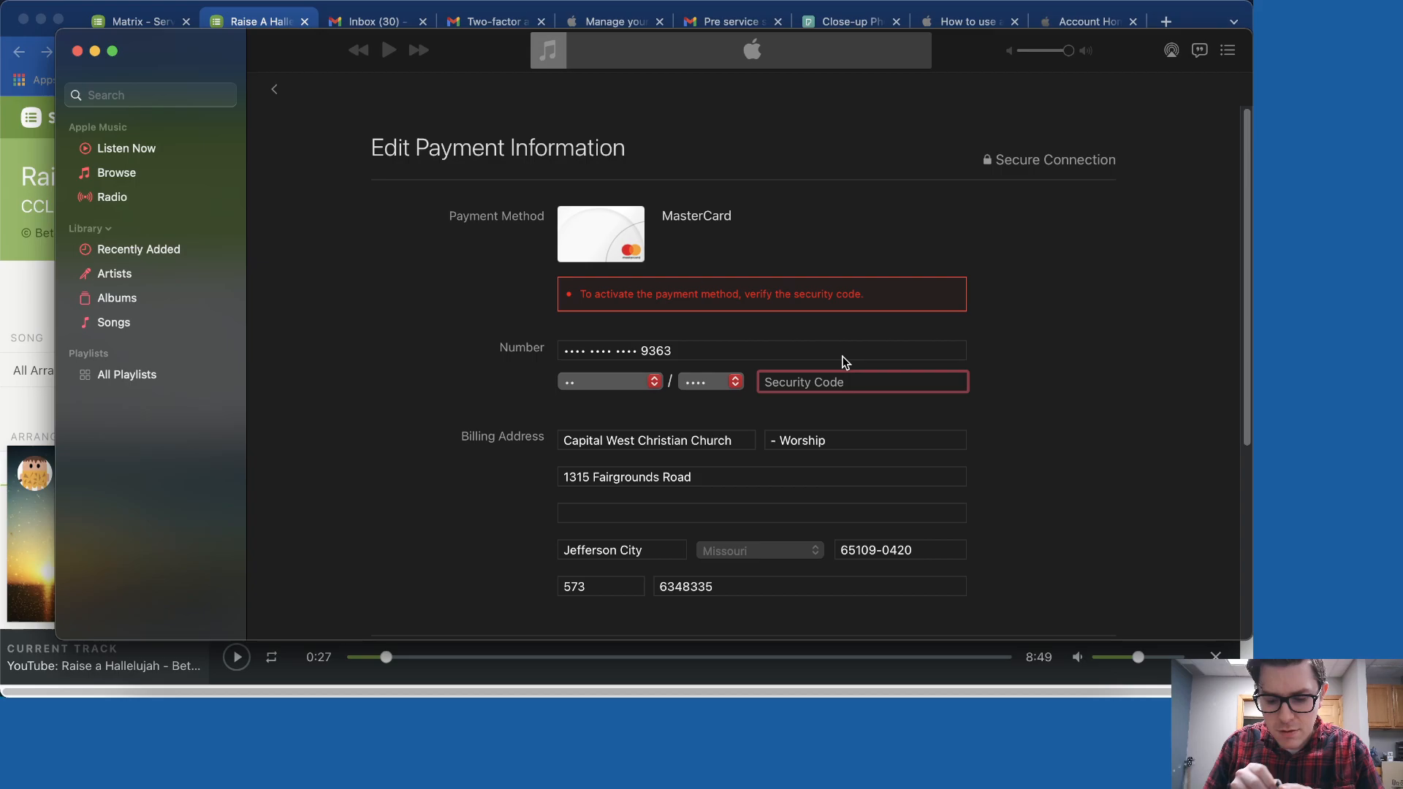
# - Drag the Music window aside to uncover Ableton Live's empty Untitled set
pyautogui.moveTo(953, 51); pyautogui.dragTo(706, 429)
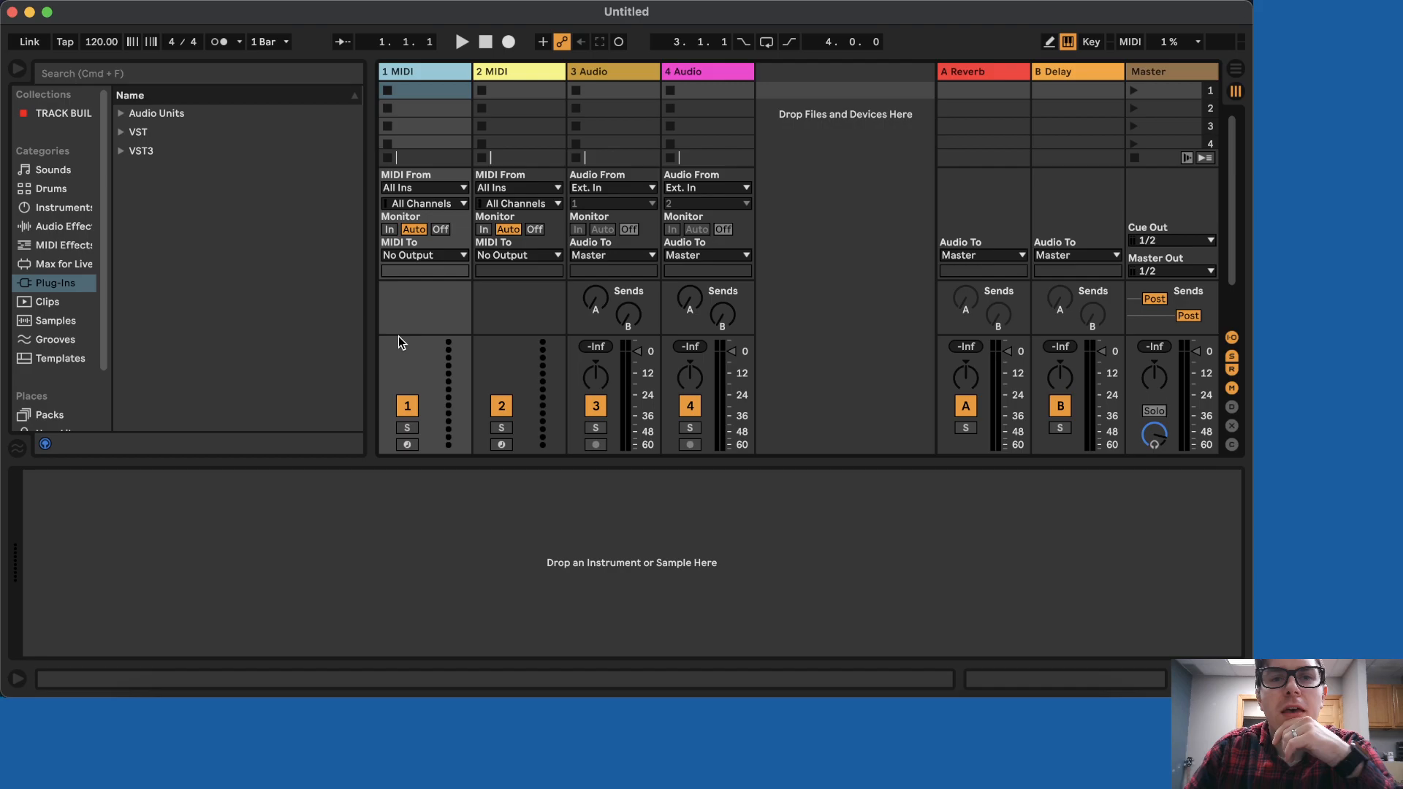
# - Expand and select the TRACK BUIL collection in the browser, then bring up options for its TRACKS folder
pyautogui.click(69, 114)
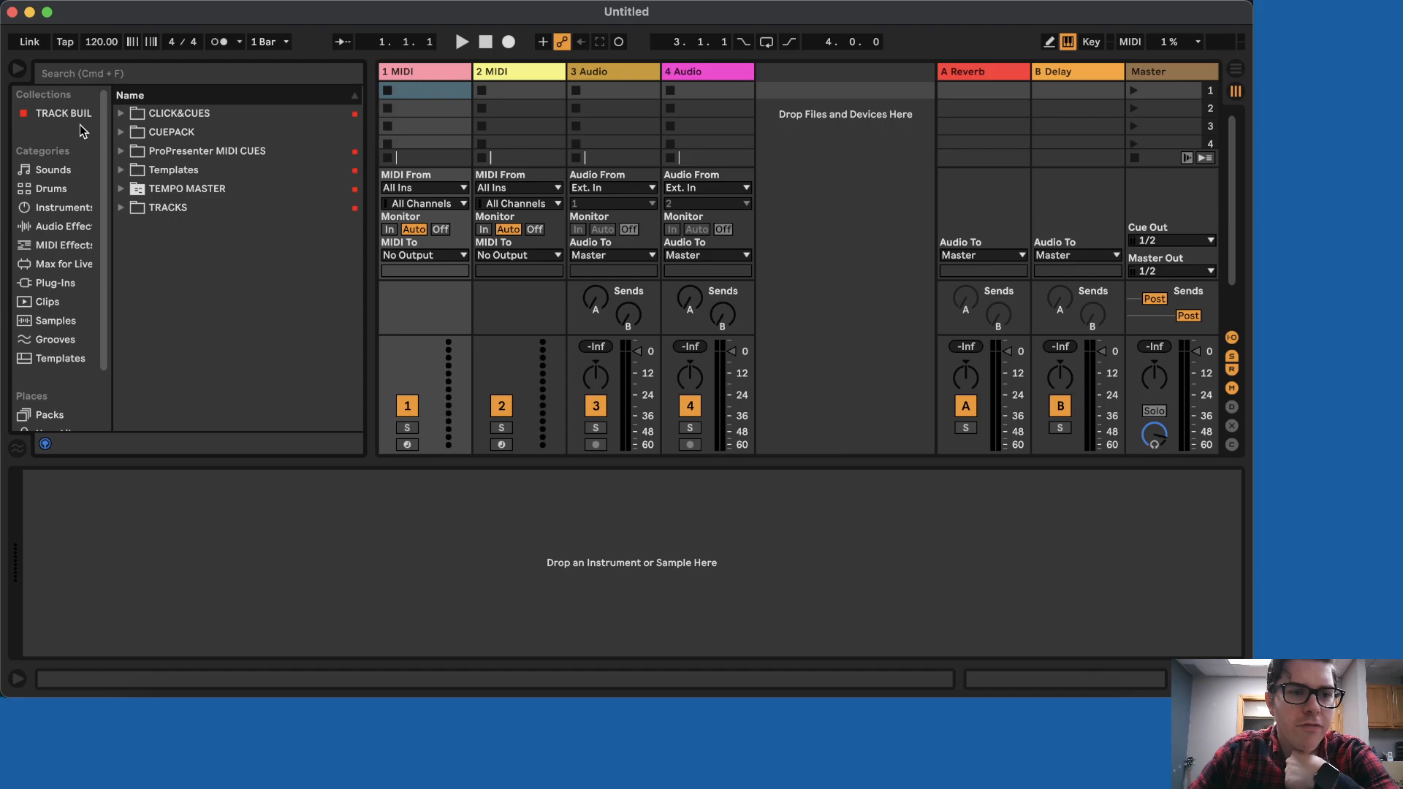
pyautogui.click(70, 117)
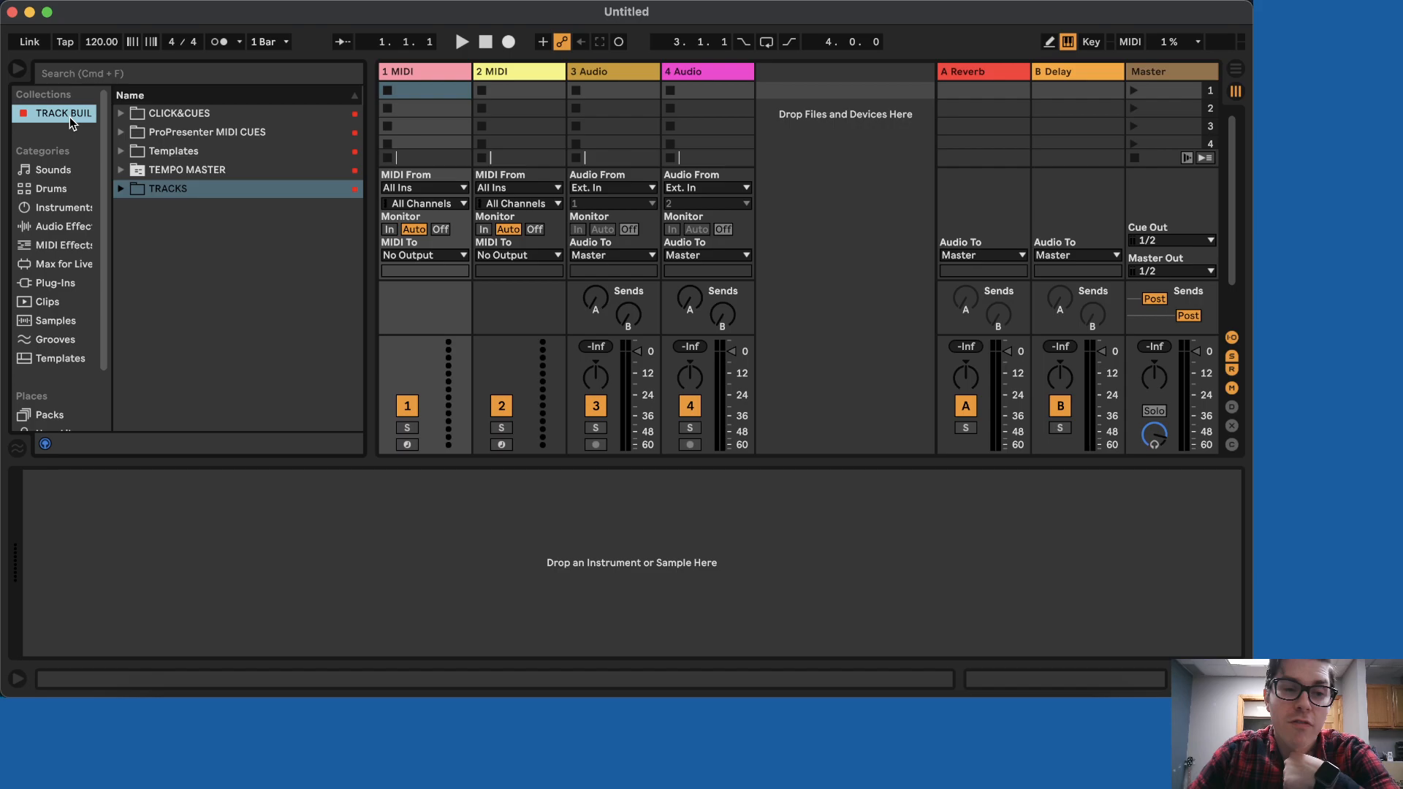
pyautogui.rightClick(177, 193)
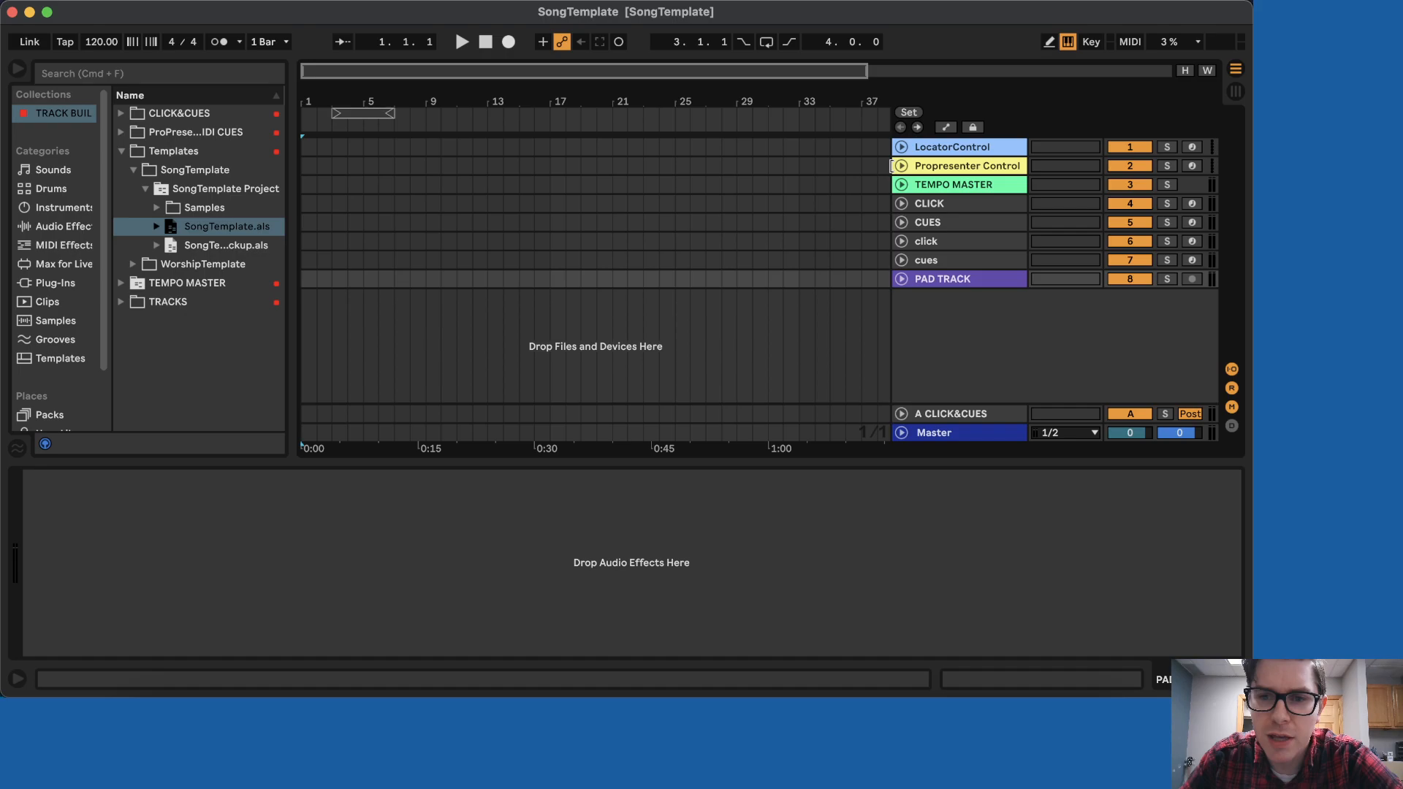
# - Select bars 2–17 on the PAD TRACK, place the insert point at bar 25, and collapse the SongTemplate folder
pyautogui.moveTo(316, 278); pyautogui.dragTo(561, 285)
pyautogui.click(675, 279)
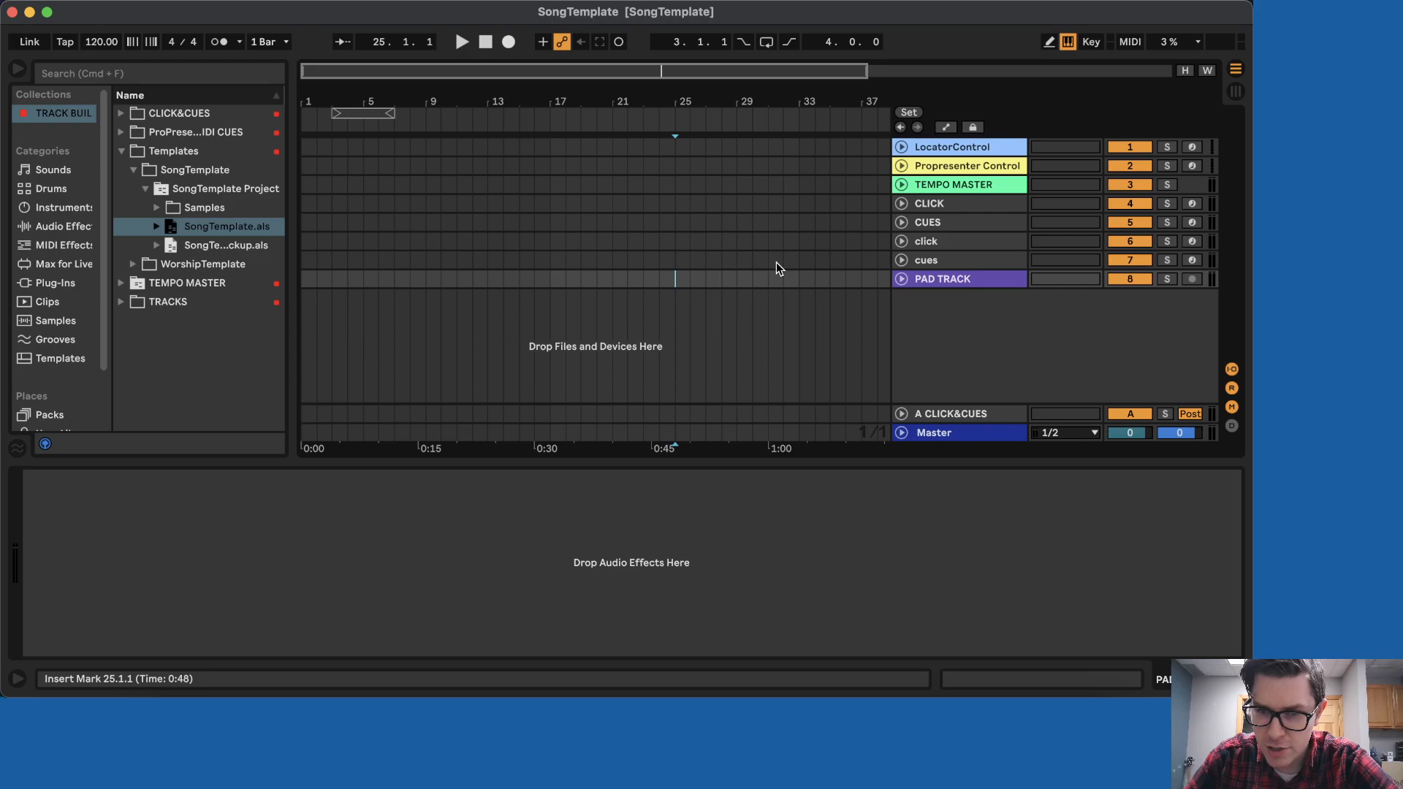
pyautogui.click(133, 169)
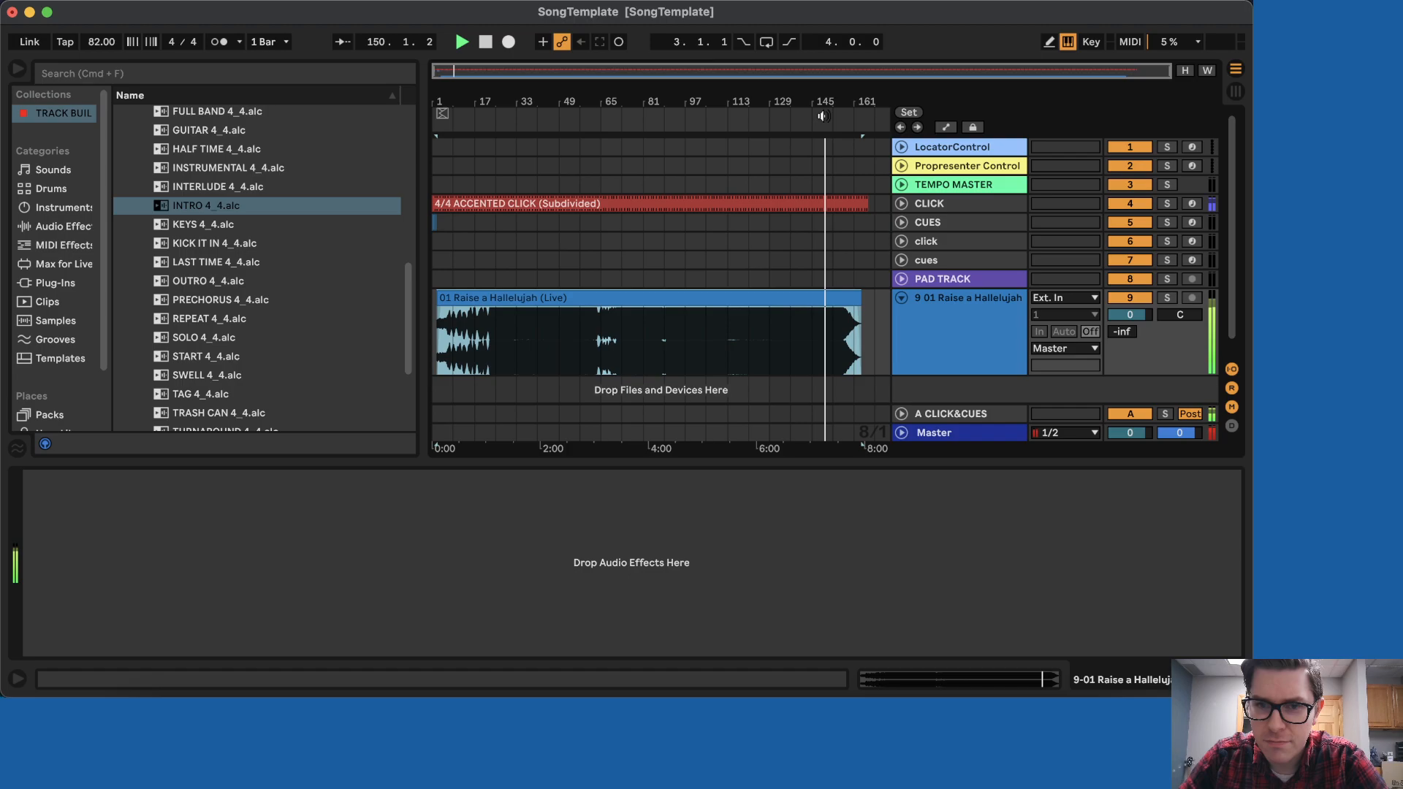
# - Lower track 9's mixer volume to -1.0 dB
pyautogui.moveTo(1130, 315); pyautogui.dragTo(1130, 318)
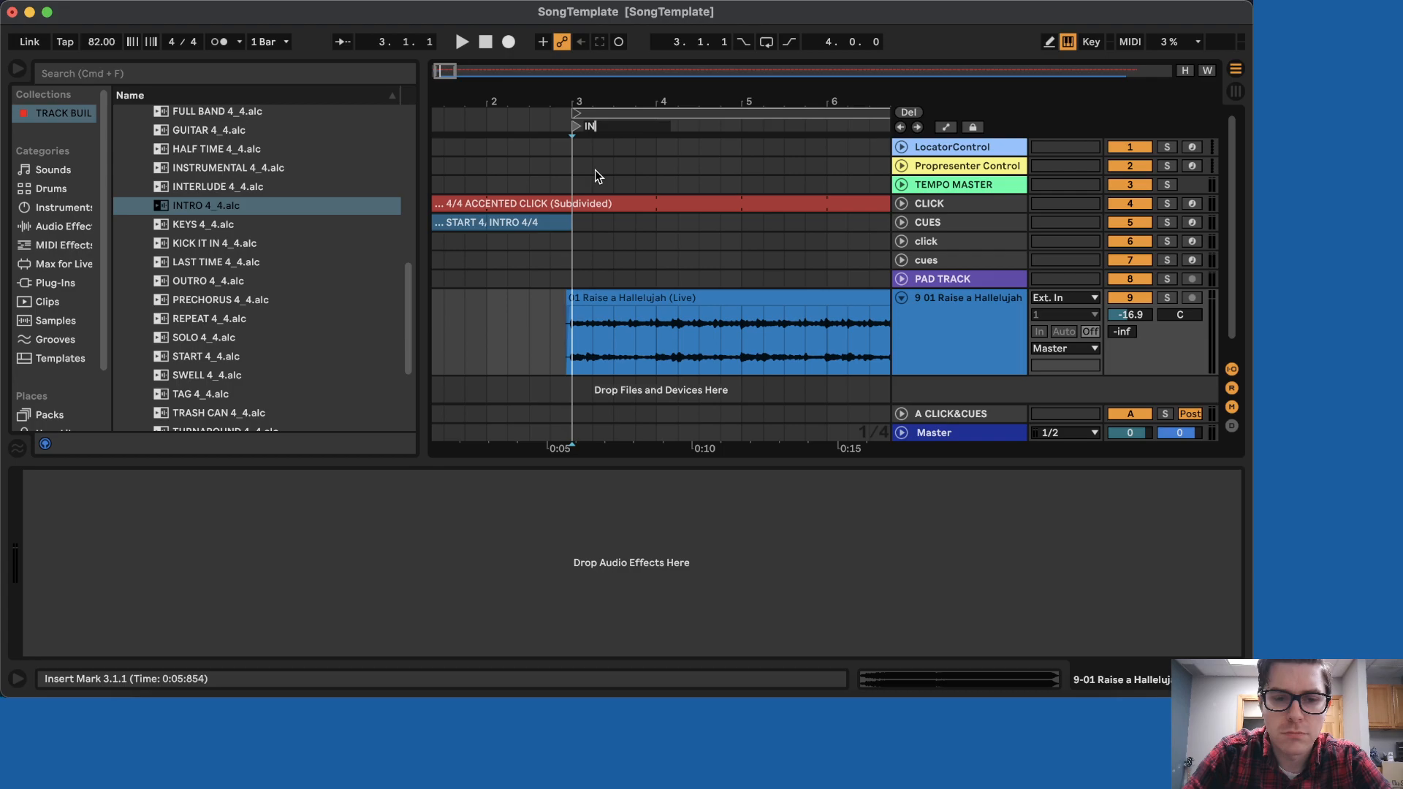
# - Name the bar 3 locator INTRO
pyautogui.write('TRO')
pyautogui.press('Return')
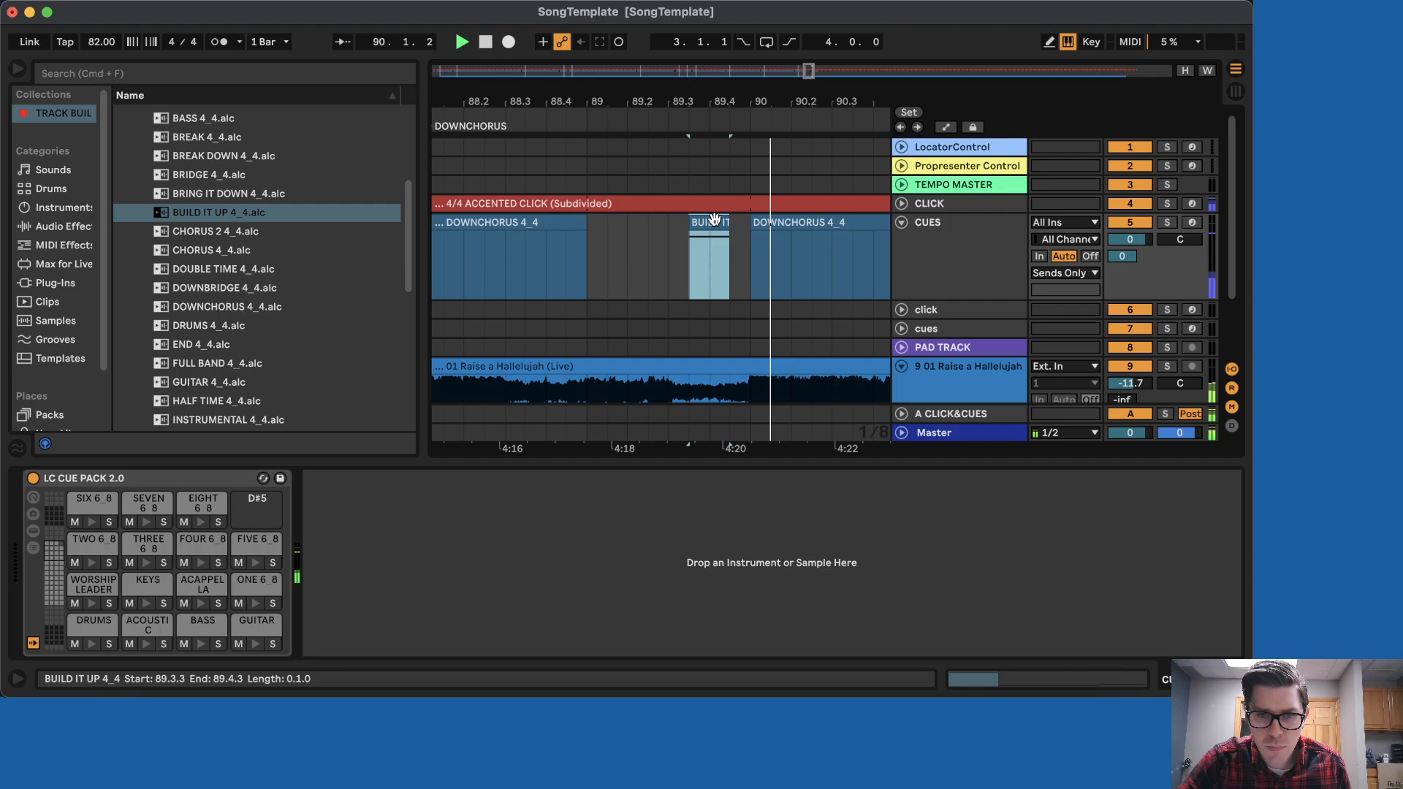
# - Shift the BUILD IT UP cue to 89.3.1 and fade out the end of the song clip
pyautogui.moveTo(714, 218); pyautogui.dragTo(693, 218)
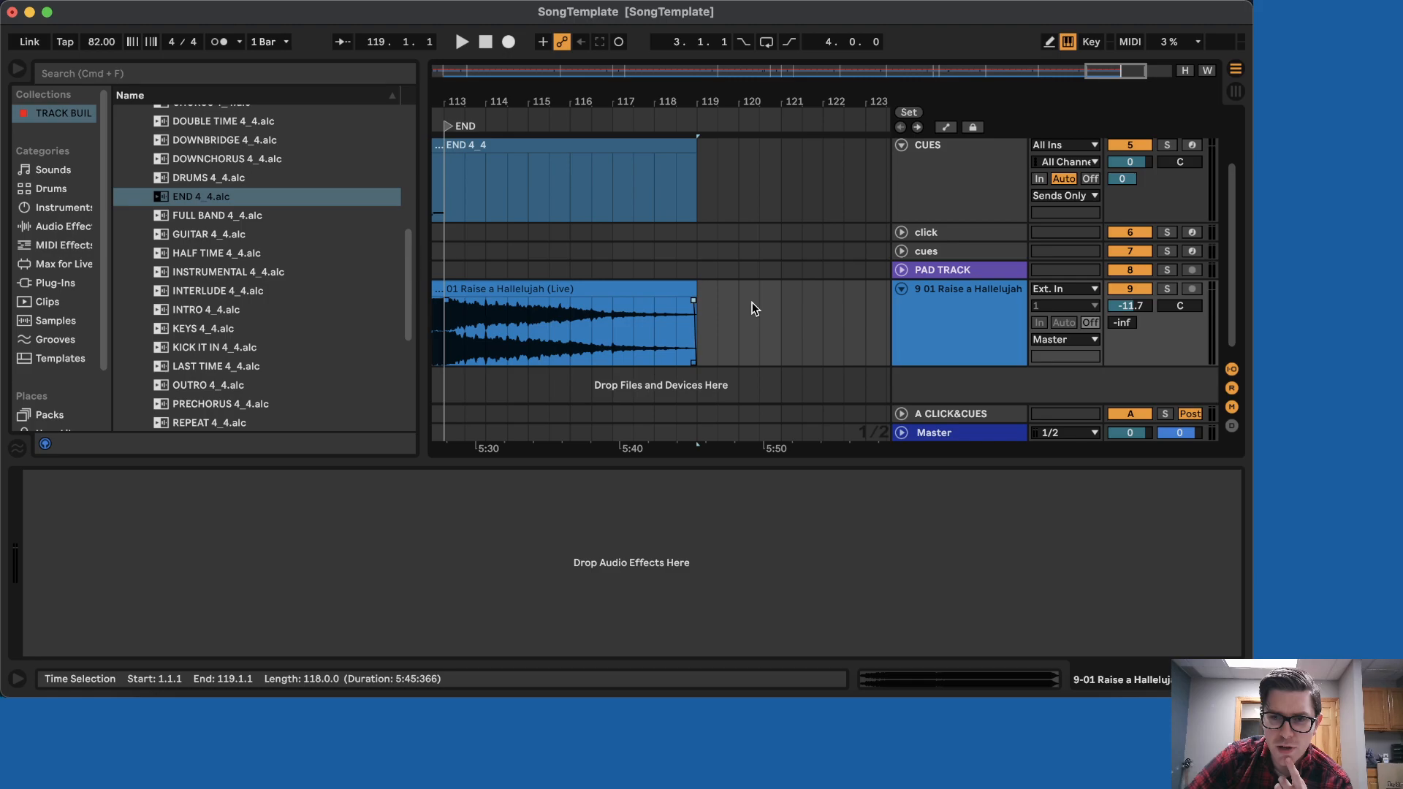
pyautogui.press('super+z')
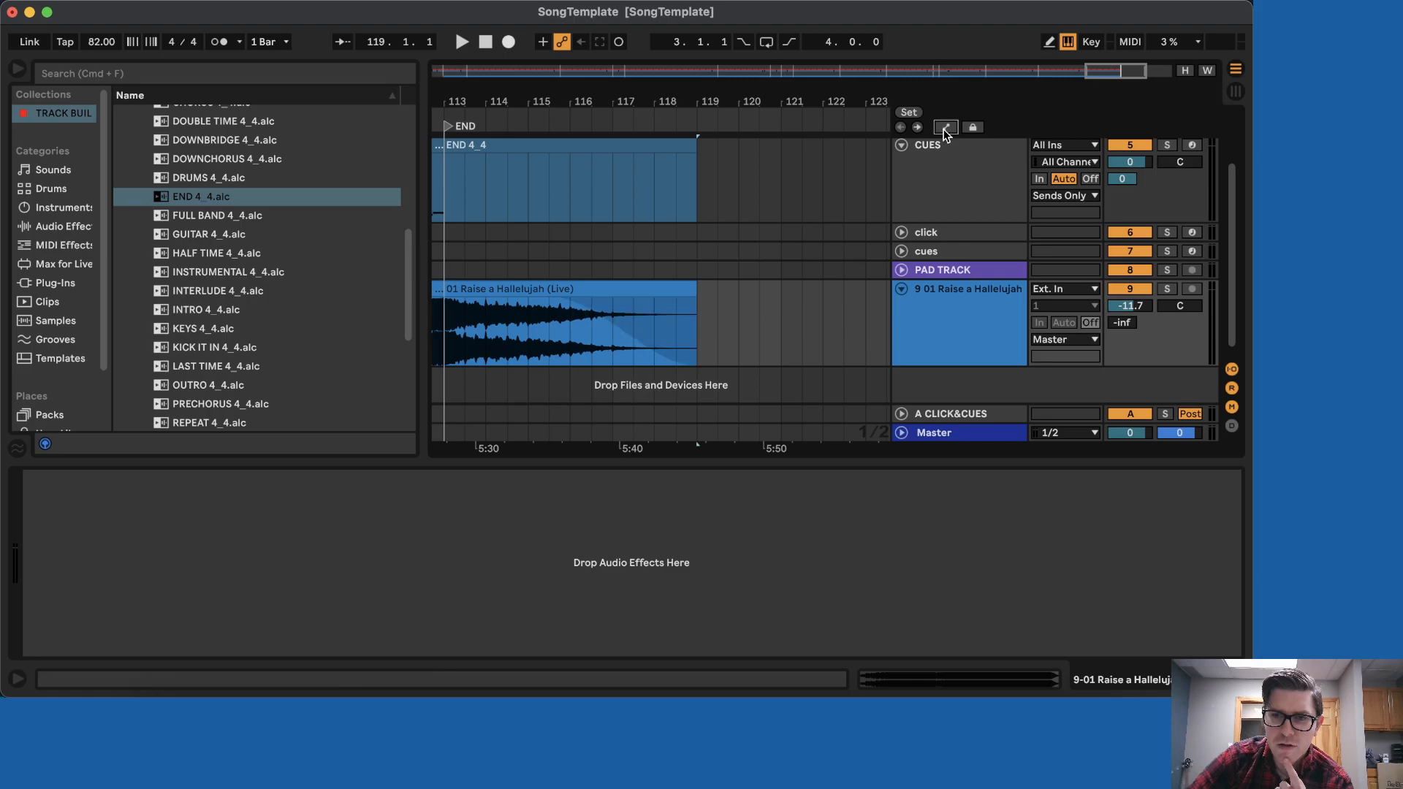
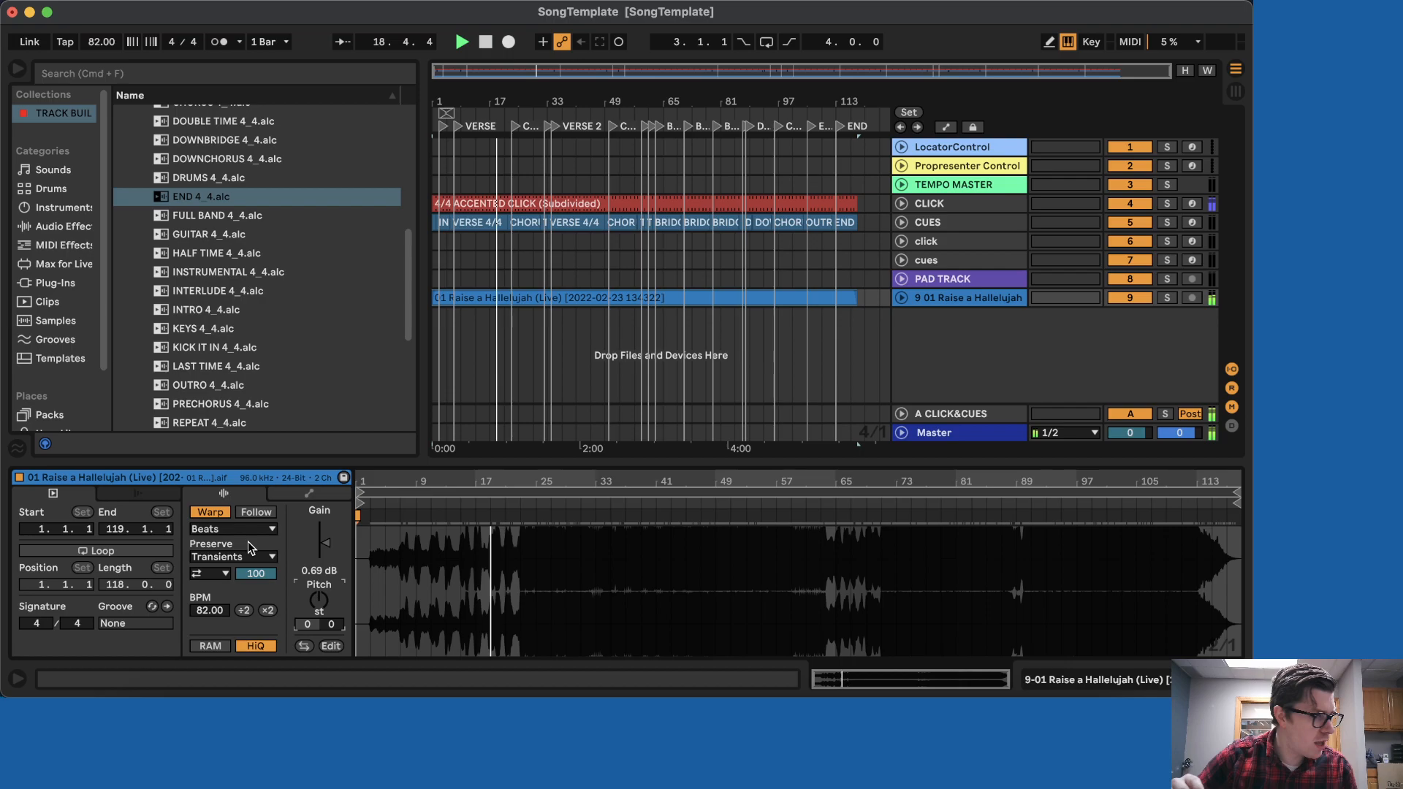
# - Move the playhead to the first chorus locator in the Arrangement
pyautogui.click(527, 137)
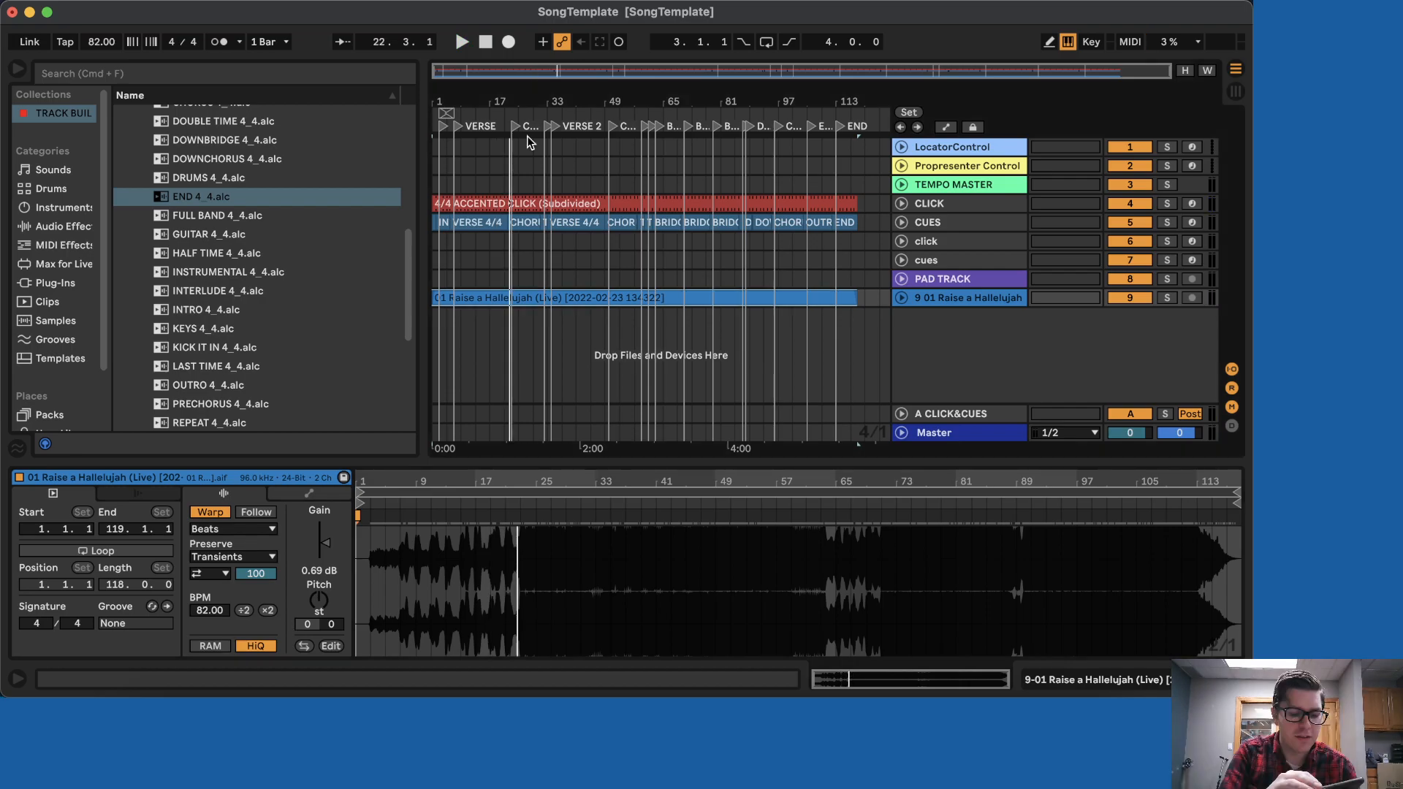